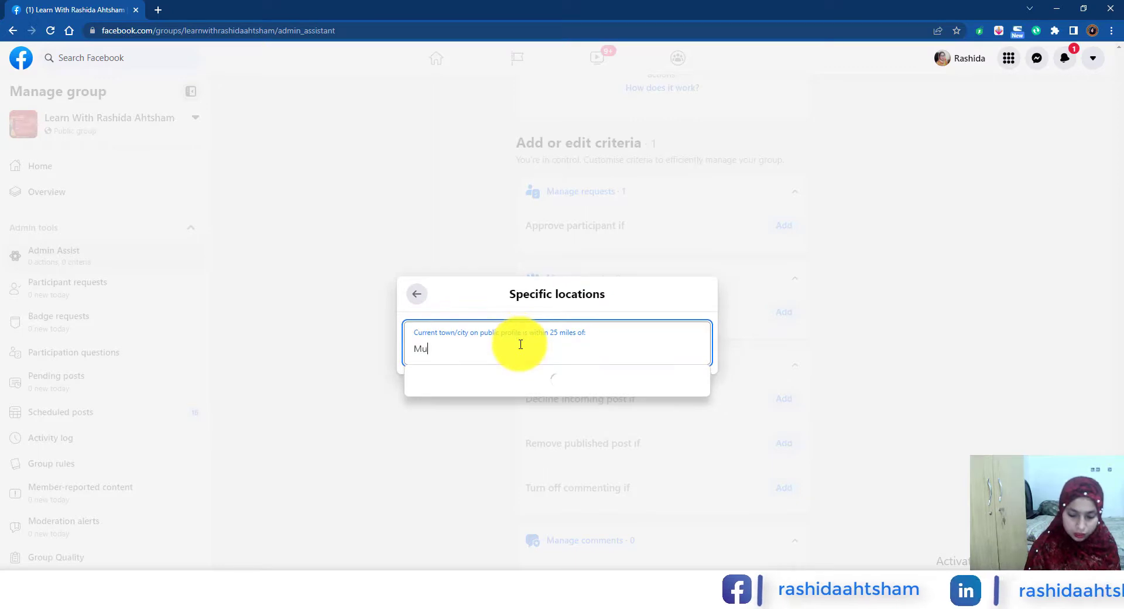
Step: Try Multan as the location for approving participants and leave the location criterion without adding it
type("ltan")
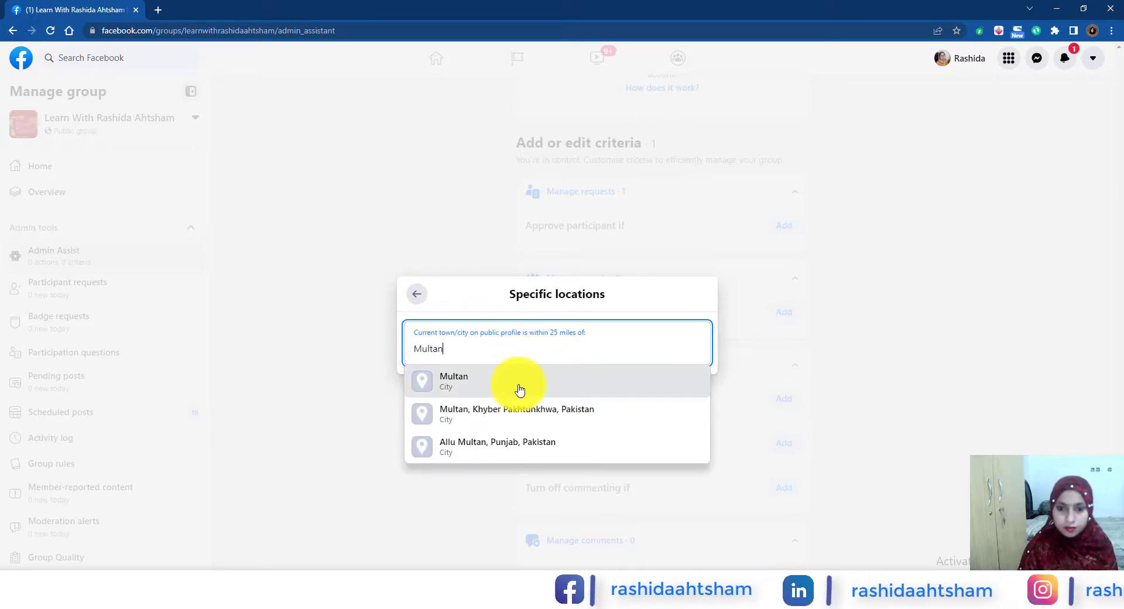
left_click(525, 381)
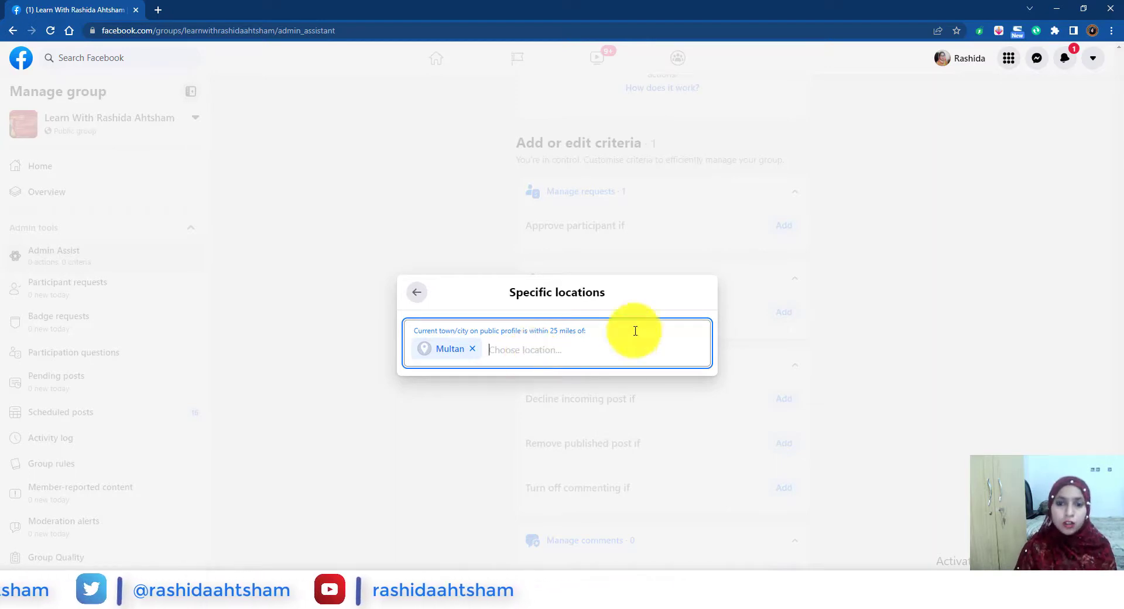
left_click(418, 294)
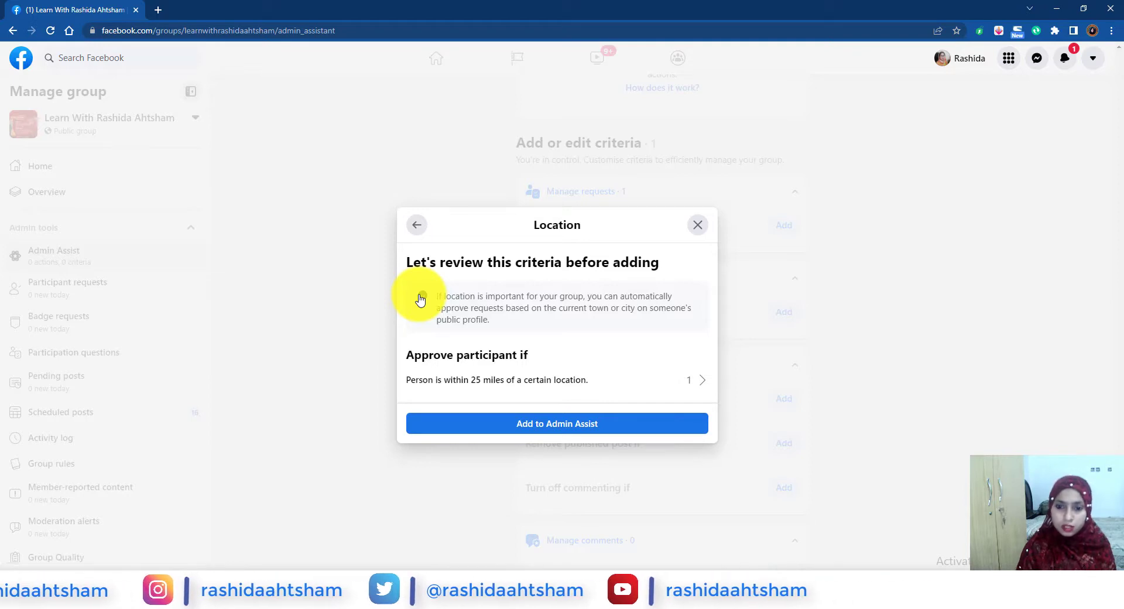
left_click(417, 225)
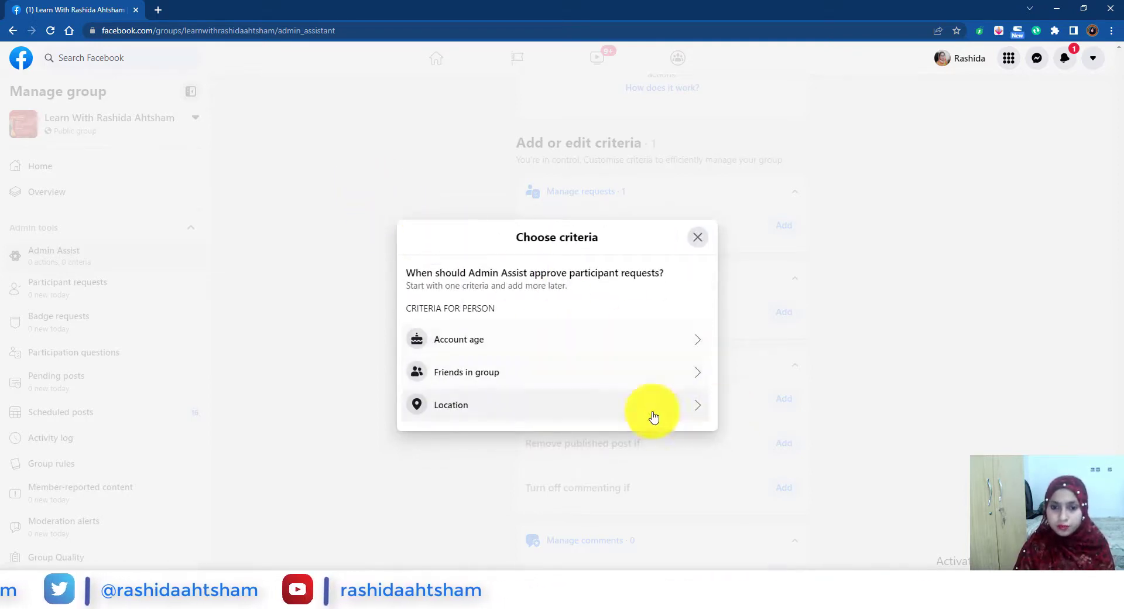
left_click(697, 238)
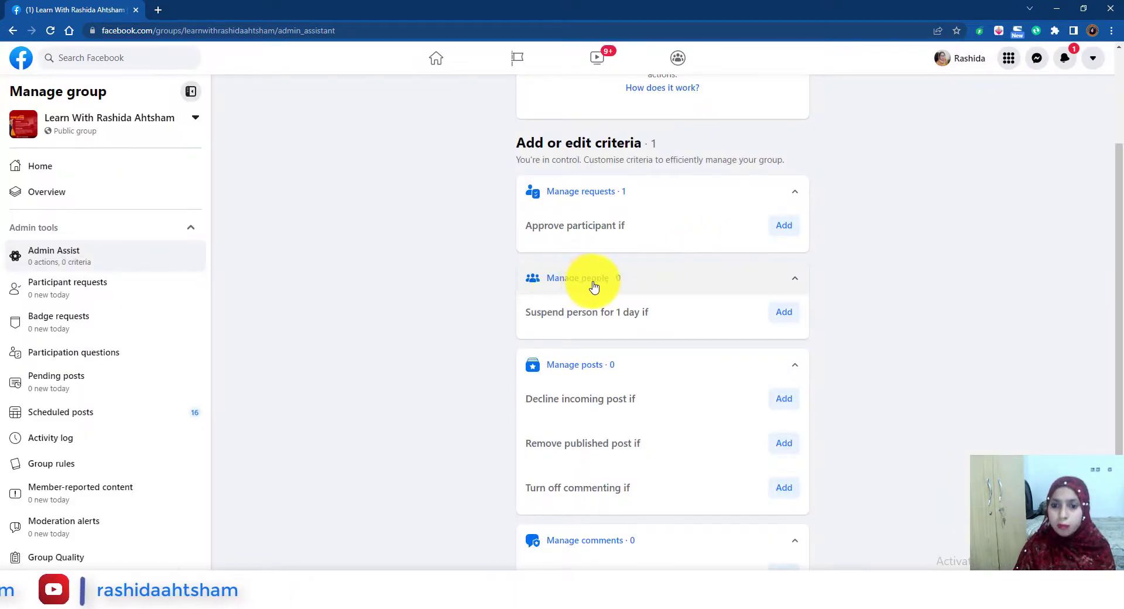
Step: Try a custom one-day suspension criterion for 5 comments removed in 24 hours and return to the criteria choices without adding it
left_click(785, 312)
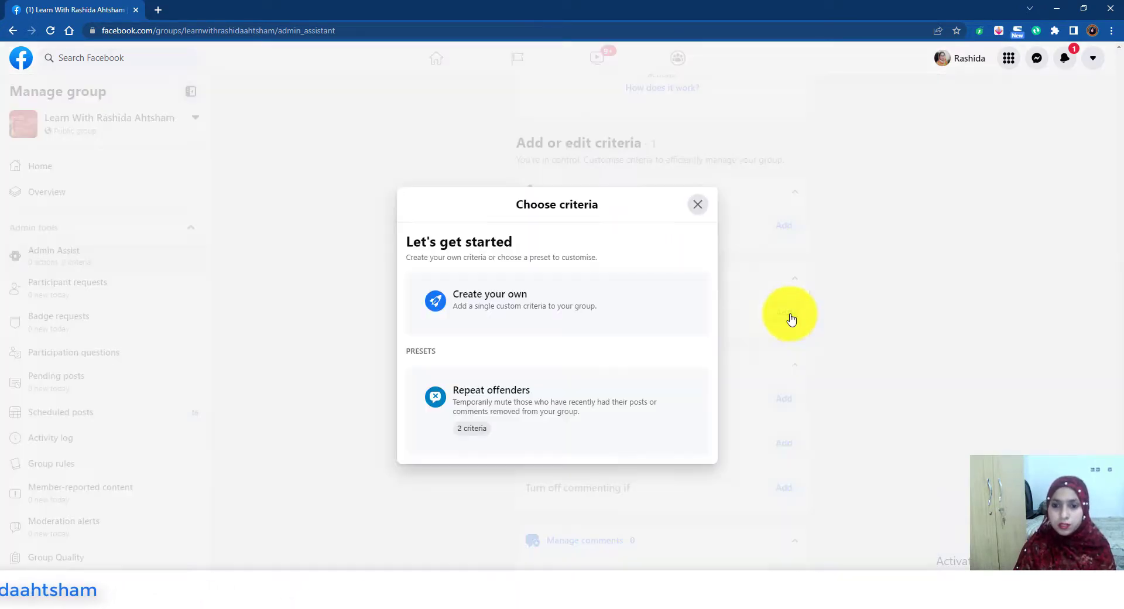
left_click(510, 304)
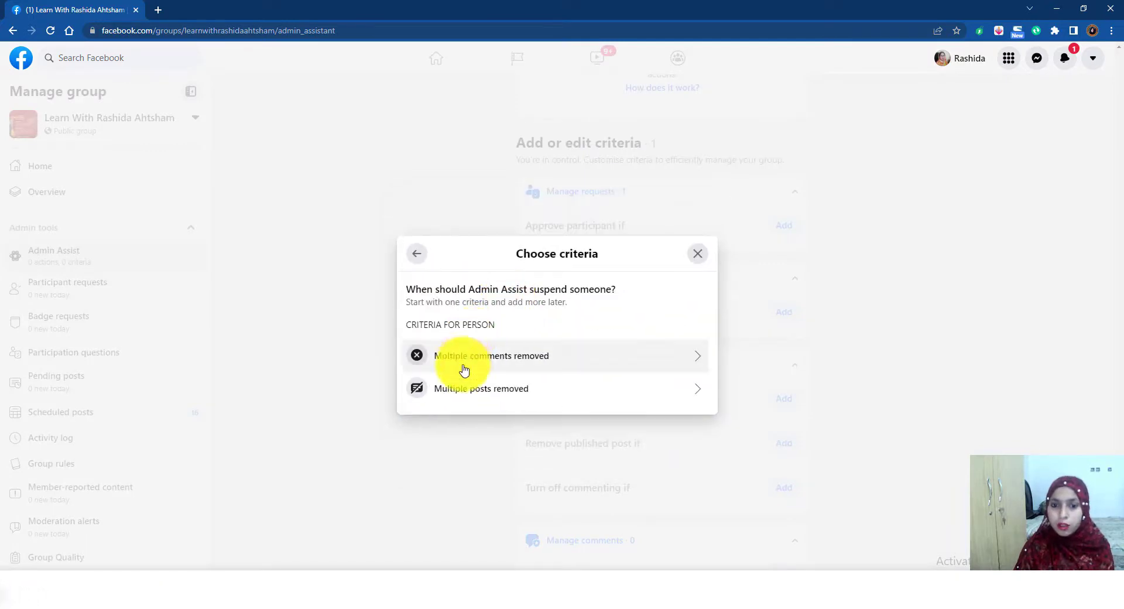
left_click(476, 368)
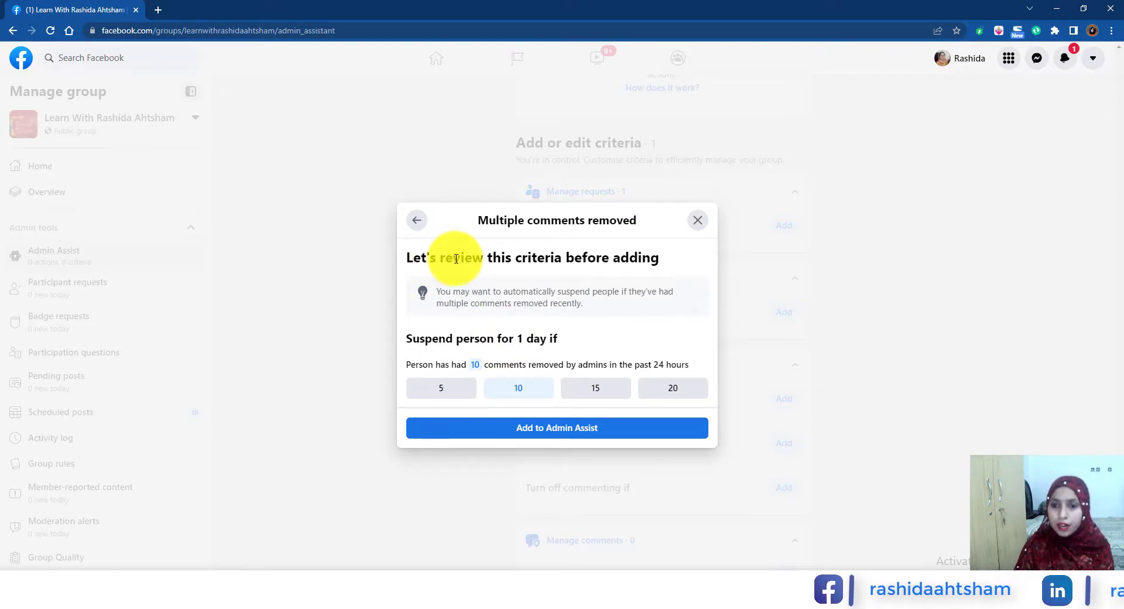
left_click(456, 399)
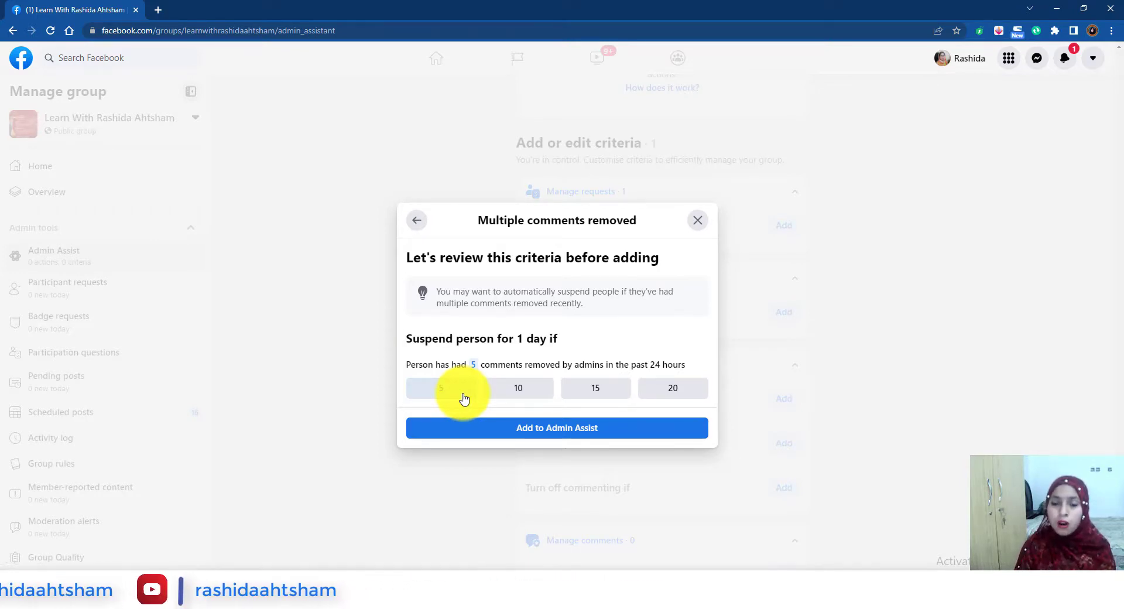
left_click(465, 398)
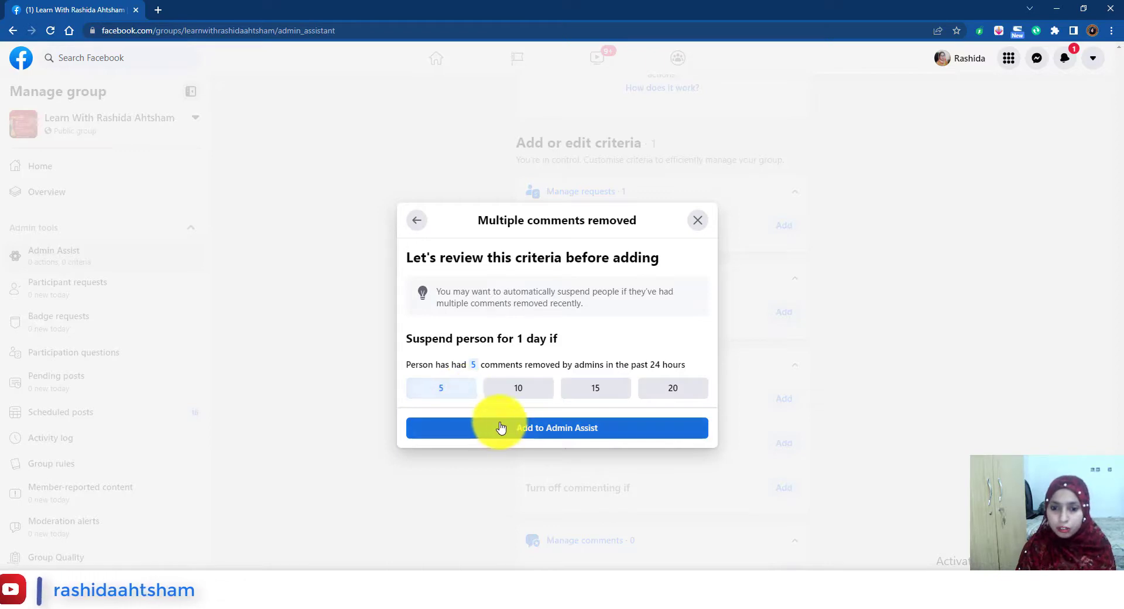
left_click(418, 221)
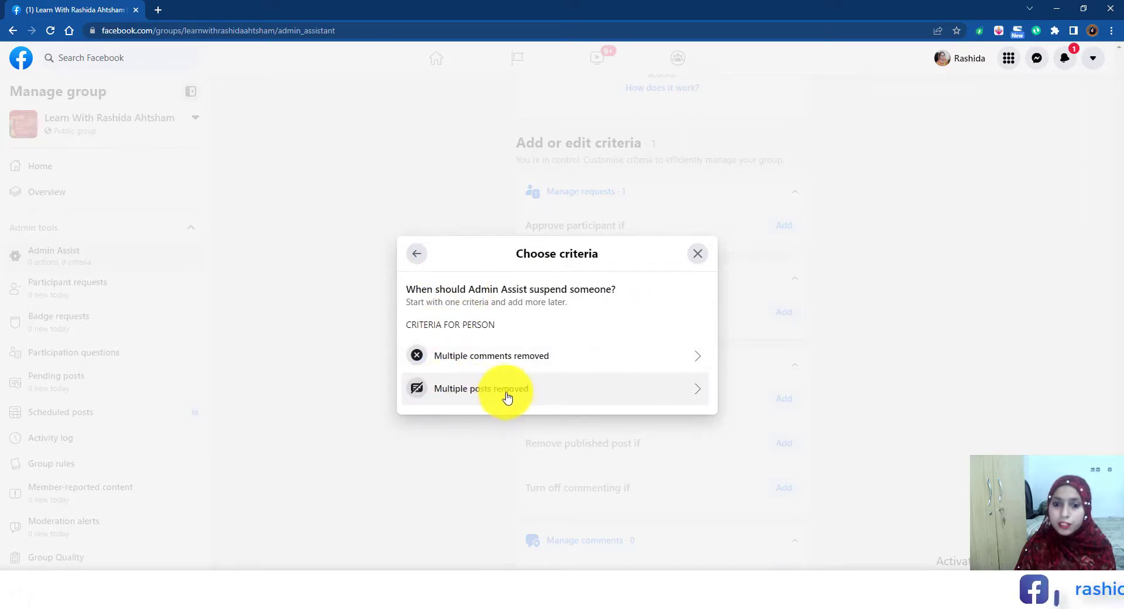
Step: Review the Multiple posts removed criterion for suspending a person and return to the initial criteria choices
left_click(492, 397)
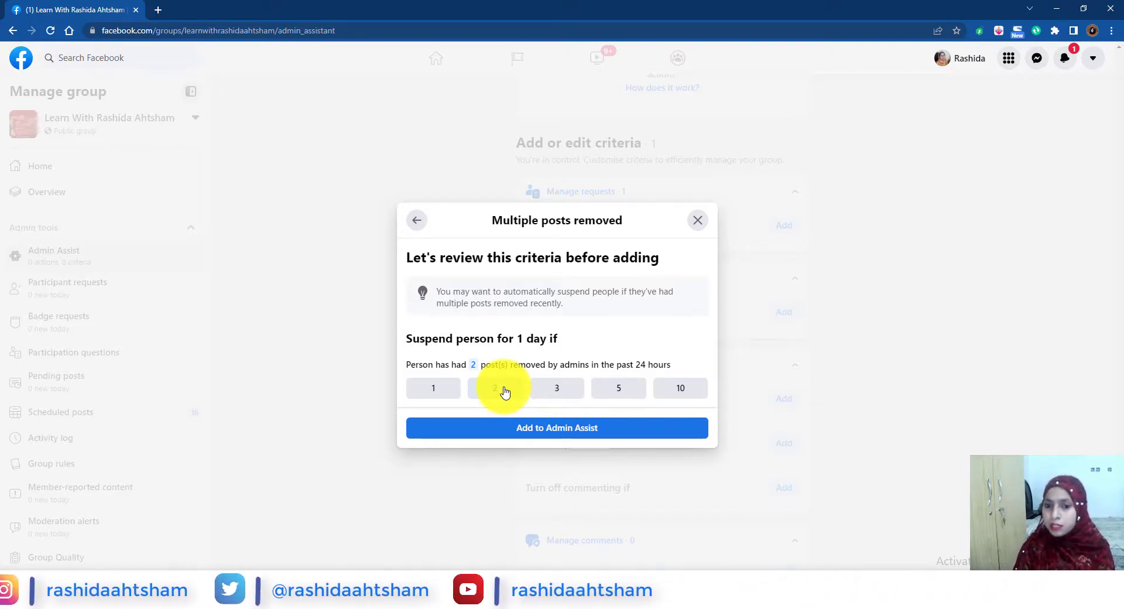
left_click(415, 221)
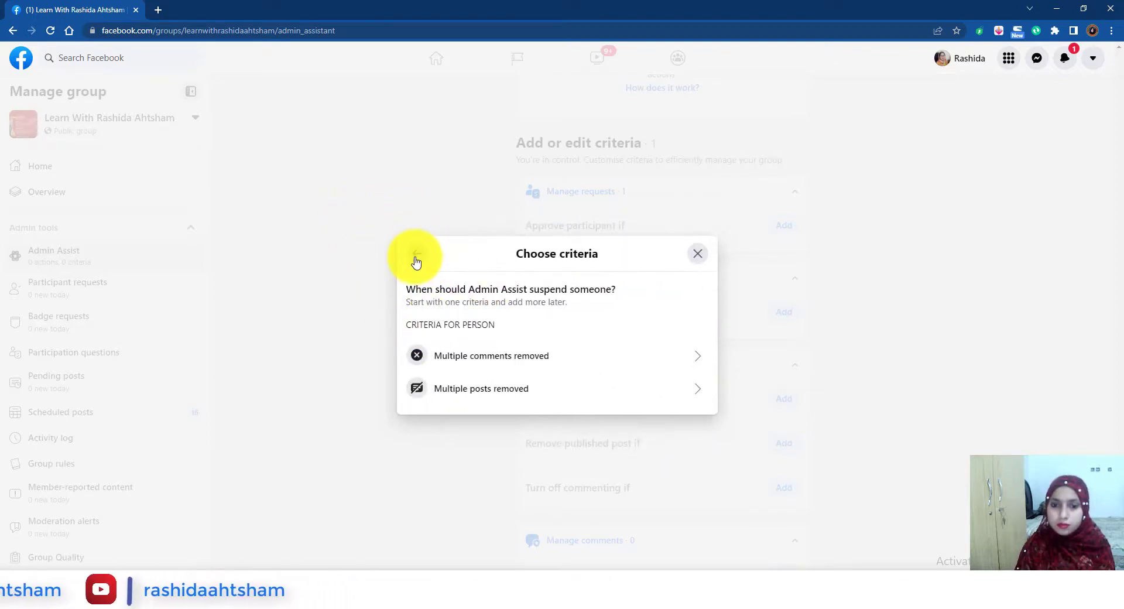
left_click(417, 256)
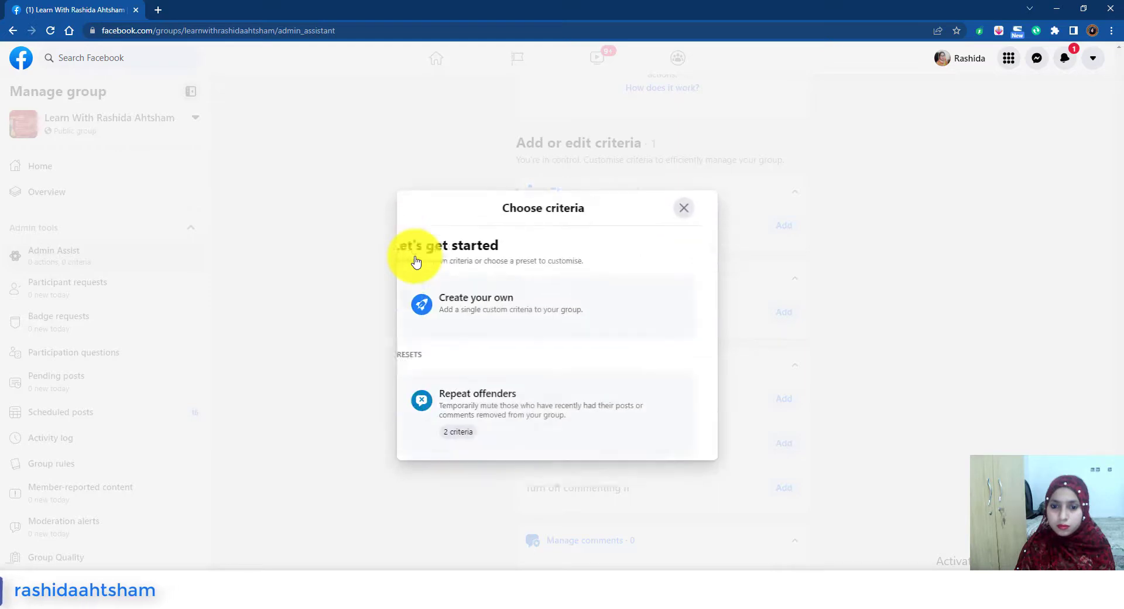
Step: Review the Repeat offenders preset for suspending people and close the criteria dialog
left_click(507, 394)
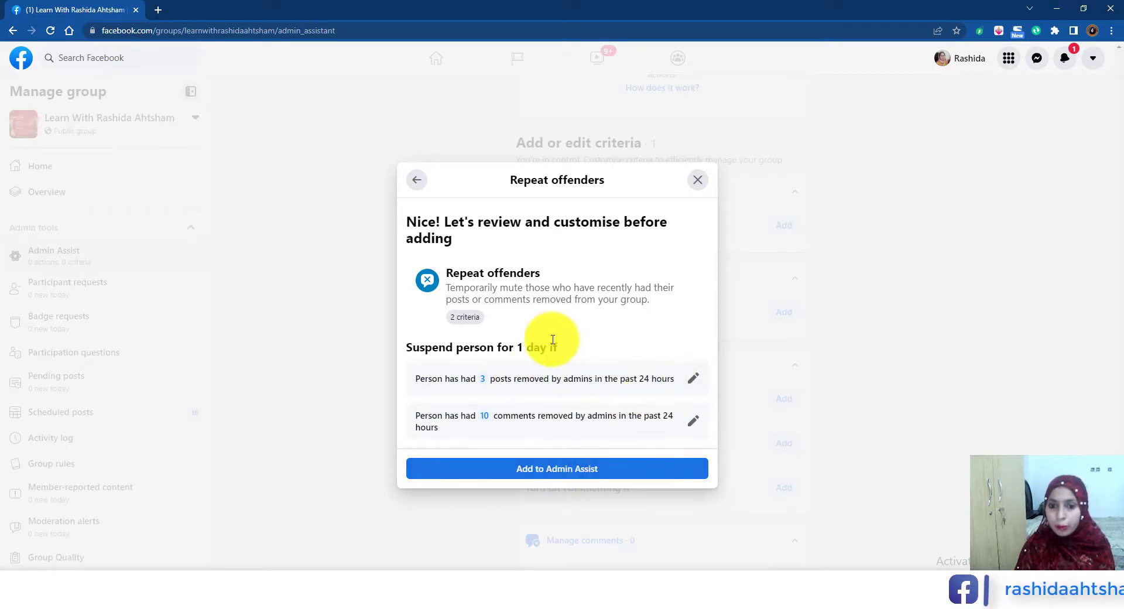
left_click(417, 180)
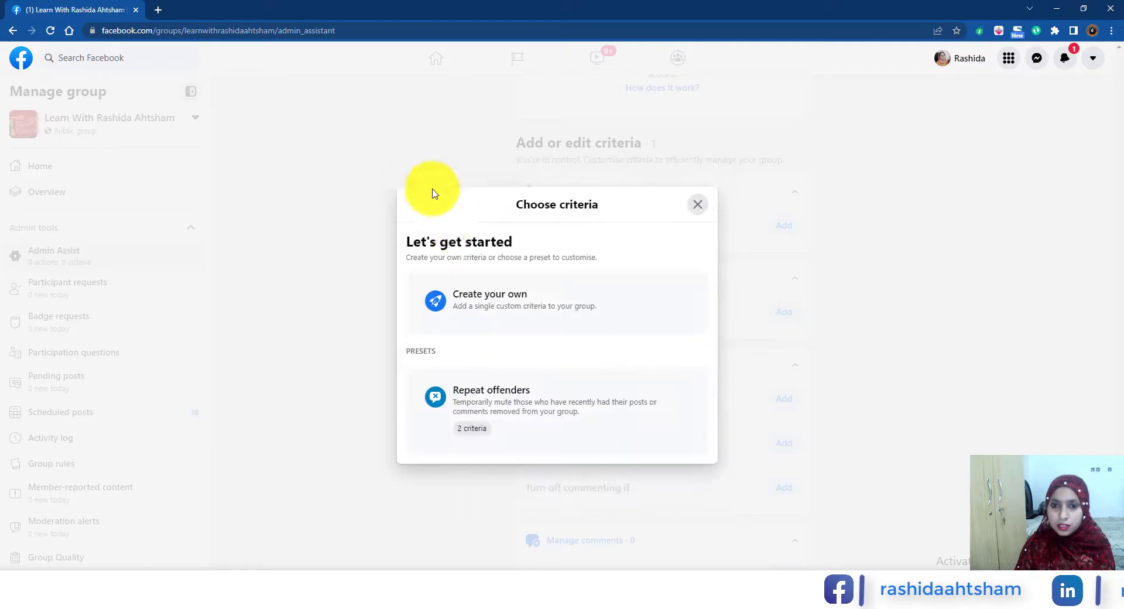
left_click(700, 205)
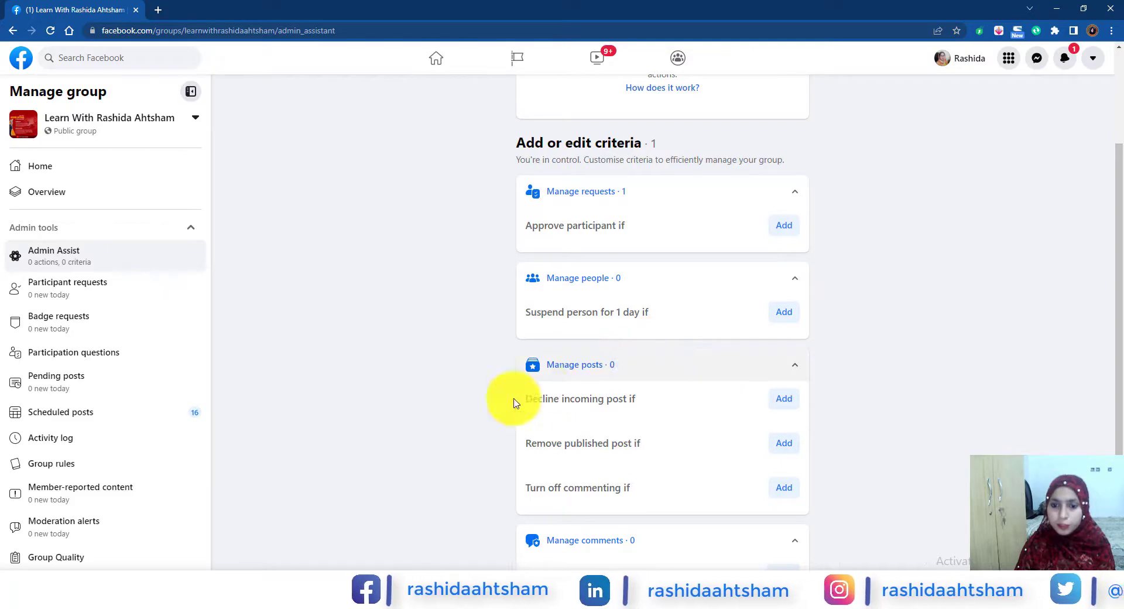
Step: Open the Spam posts preset for declining incoming posts and examine the keyword entry of its certain-keywords criterion
scroll(545, 388, "down", 1)
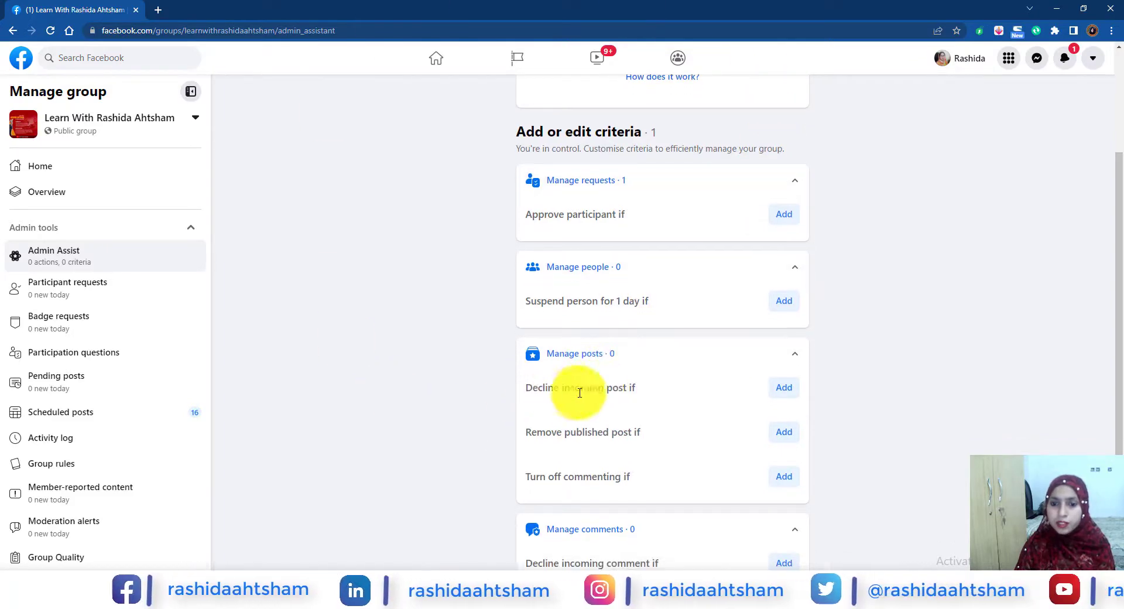
left_click(785, 390)
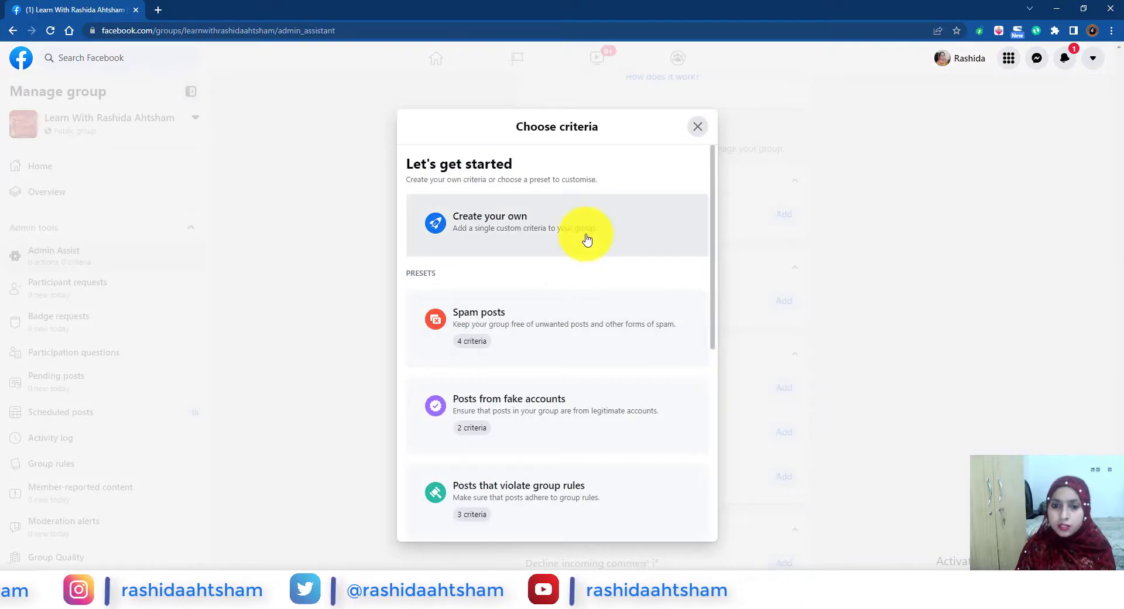
left_click(517, 339)
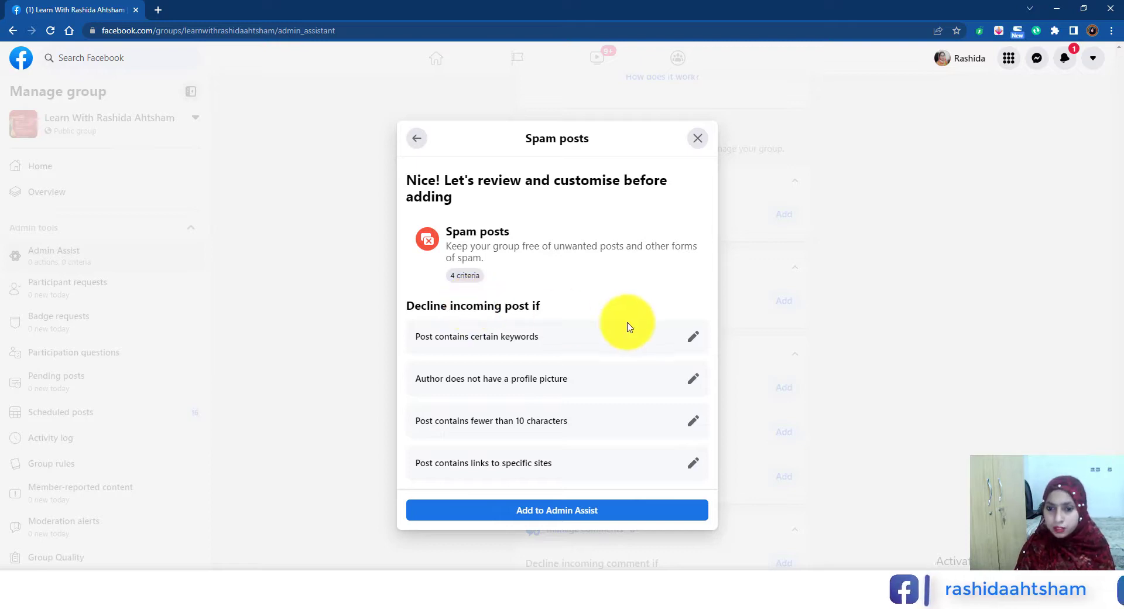
left_click(654, 365)
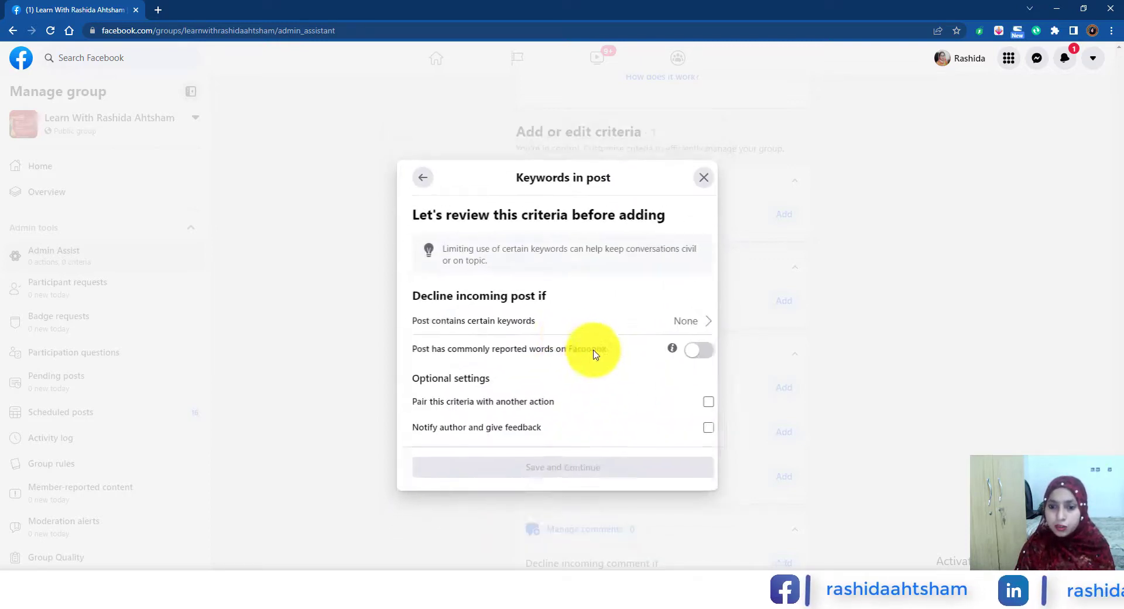
left_click(679, 324)
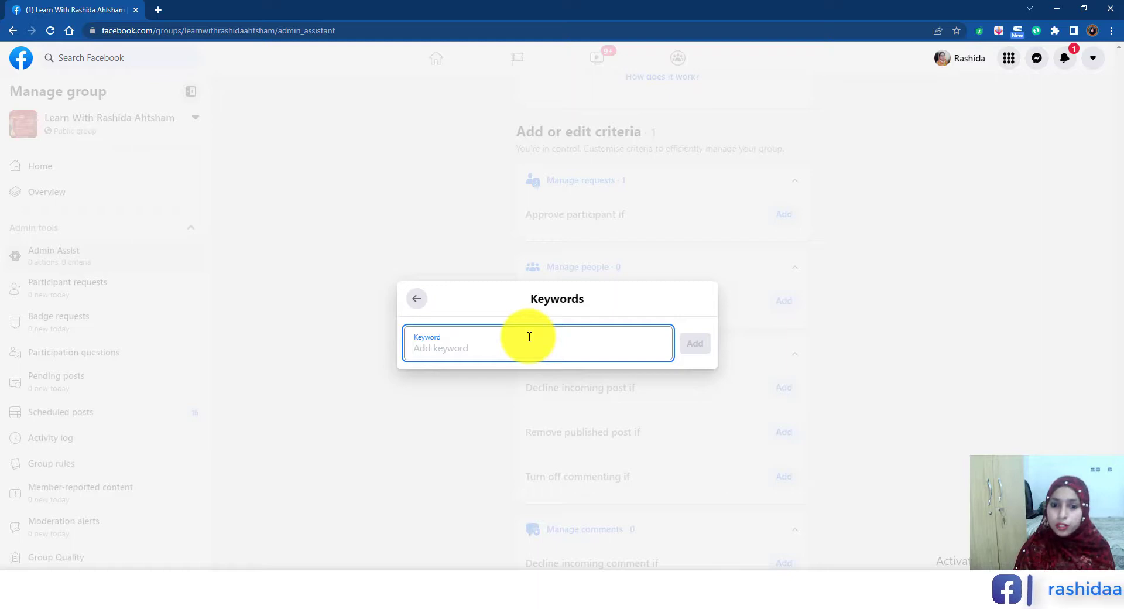
left_click(426, 303)
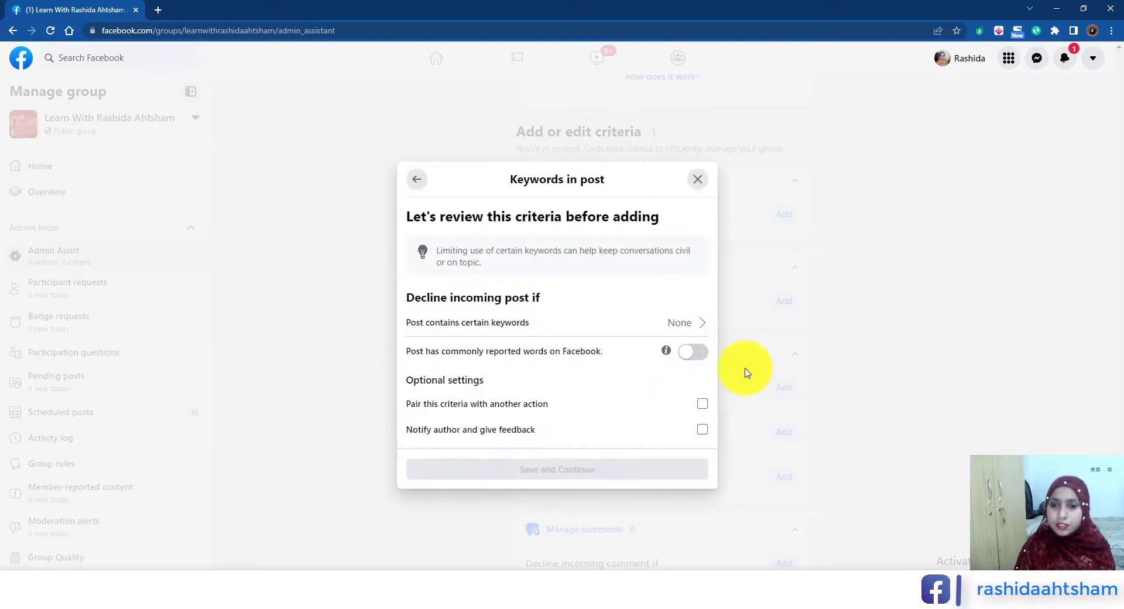
Step: Turn on declining posts with commonly reported words on Facebook and recheck the keyword entry without adding a keyword
left_click(691, 352)
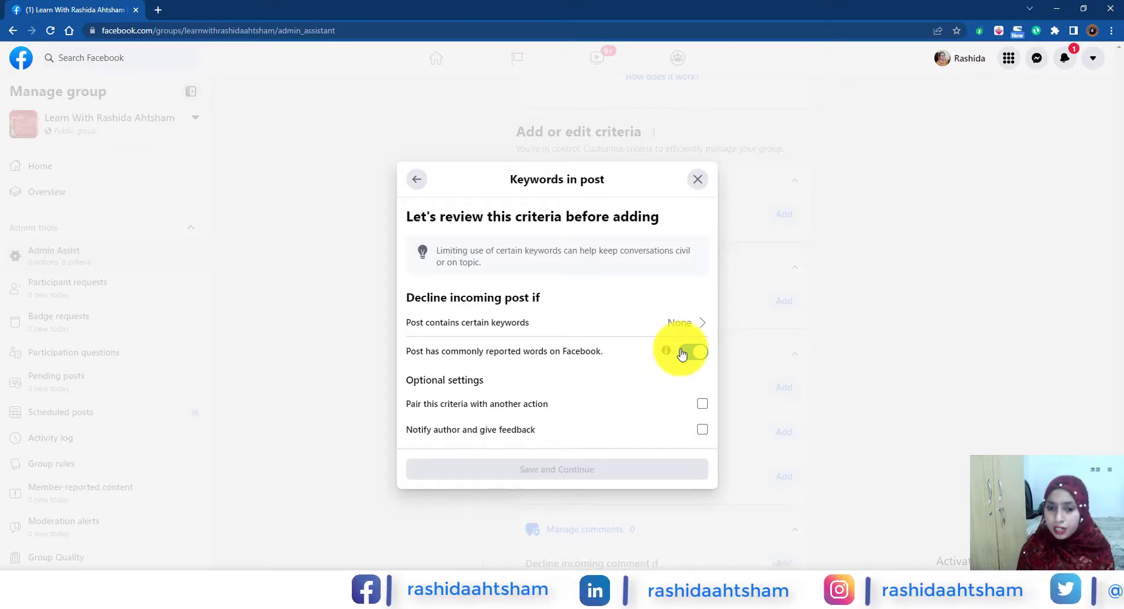
left_click(685, 322)
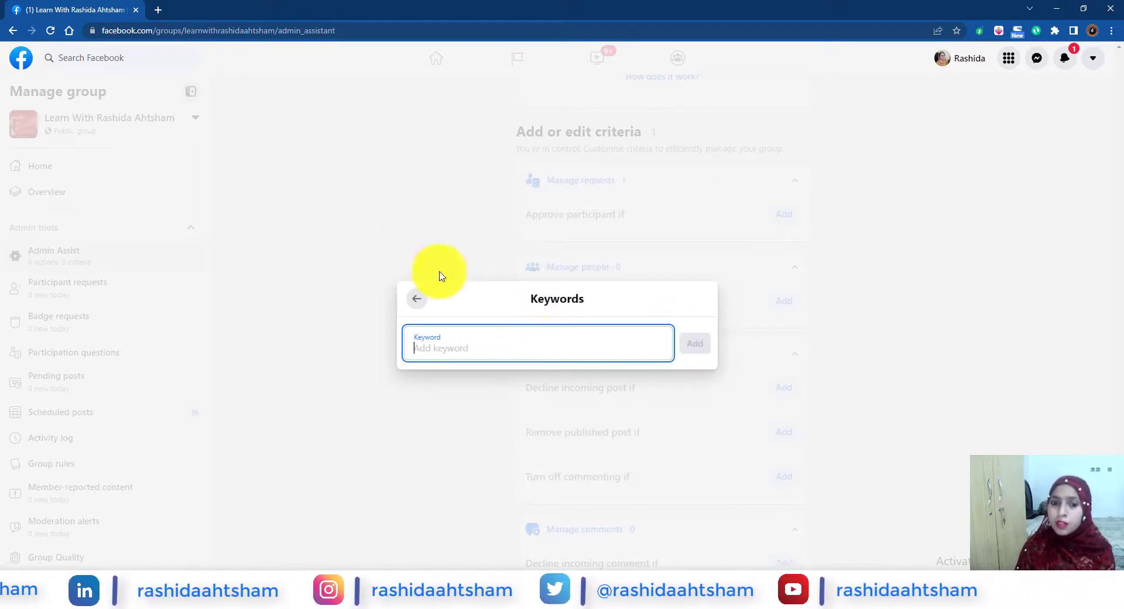
left_click(416, 298)
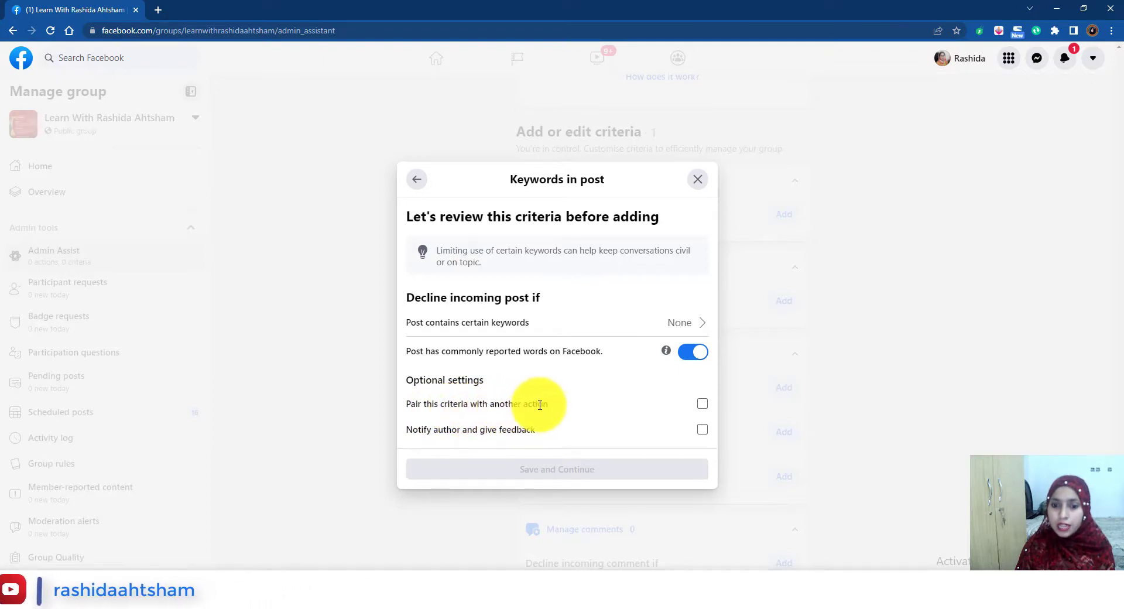
left_click(694, 332)
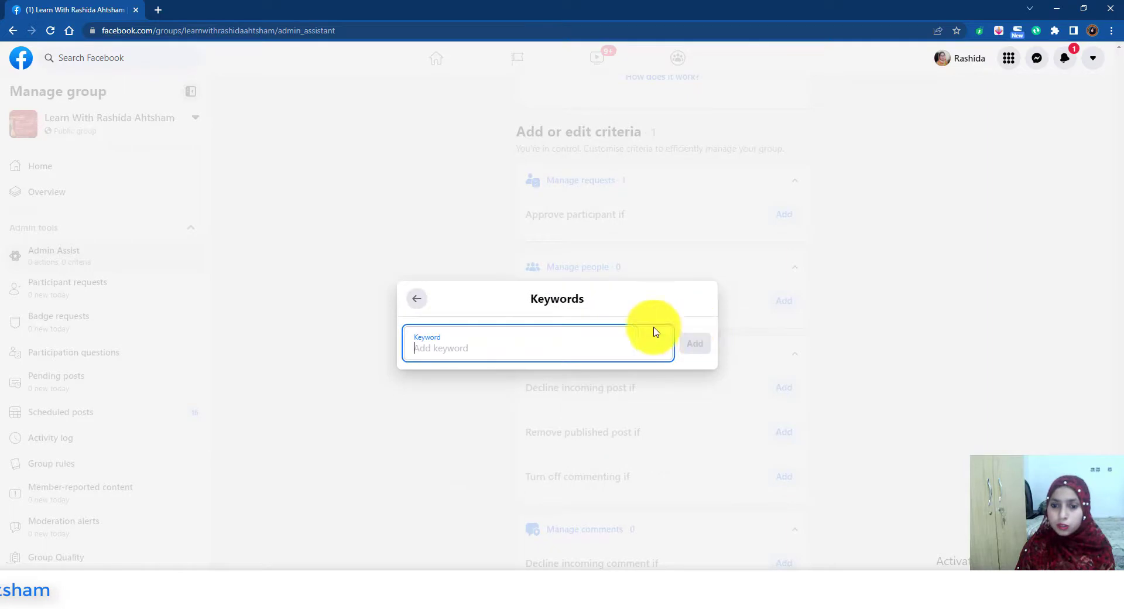
left_click(418, 299)
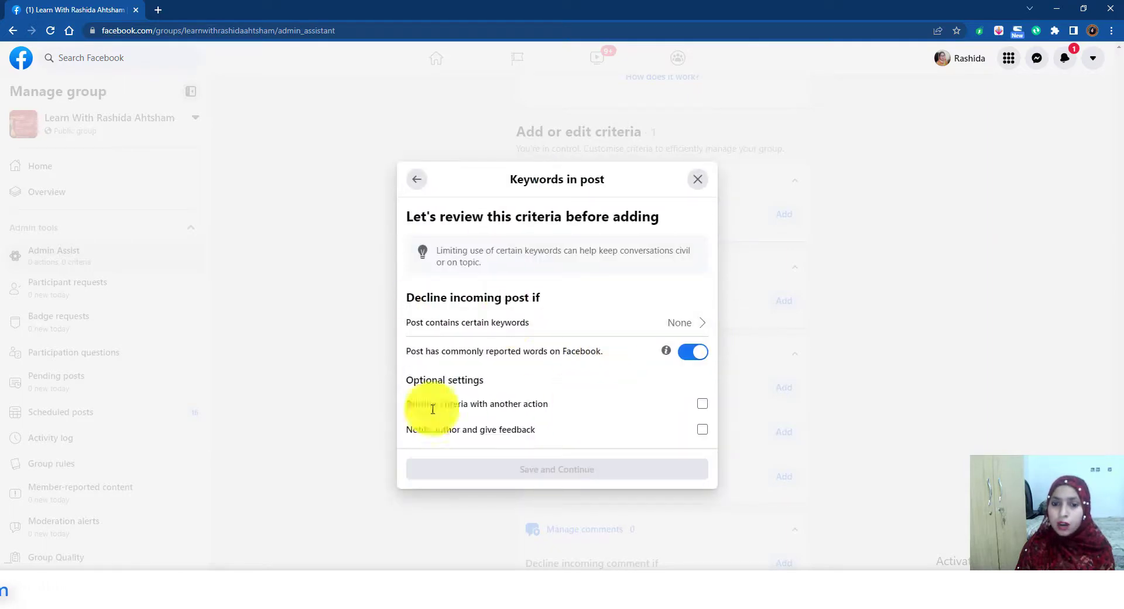
Step: Enable pairing the keyword criterion with another action, review the available decline actions, and disable the pairing again
left_click(703, 405)
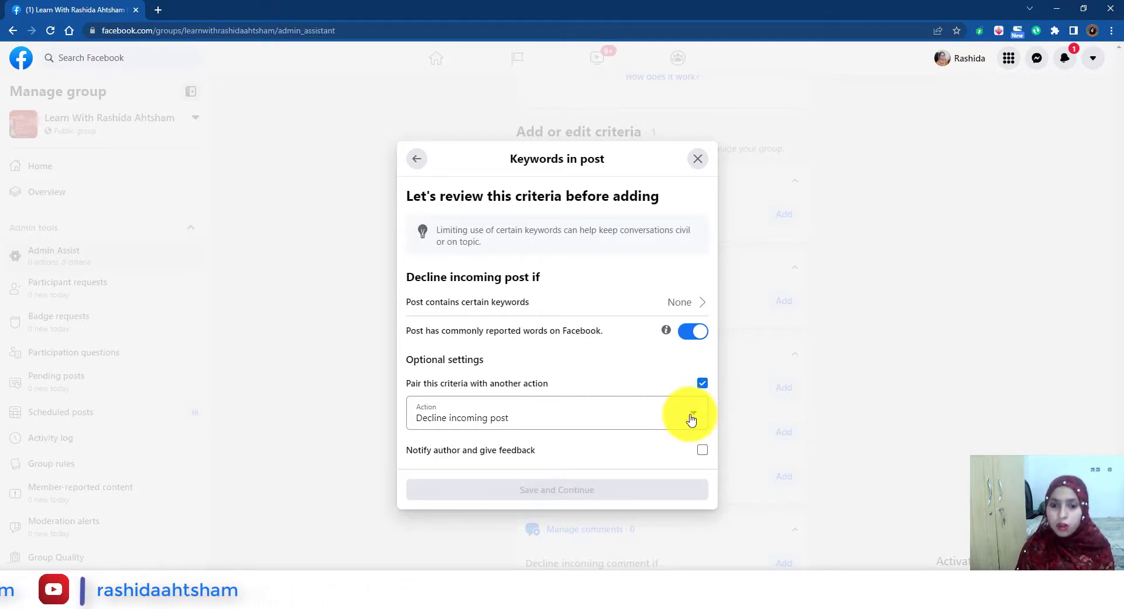
left_click(692, 418)
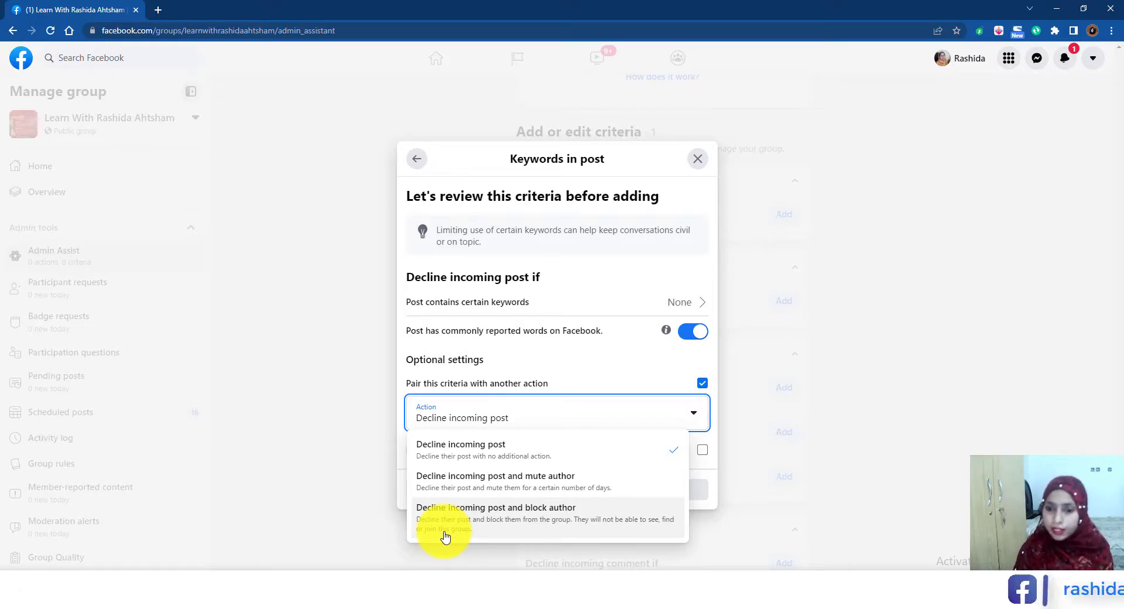
left_click(681, 381)
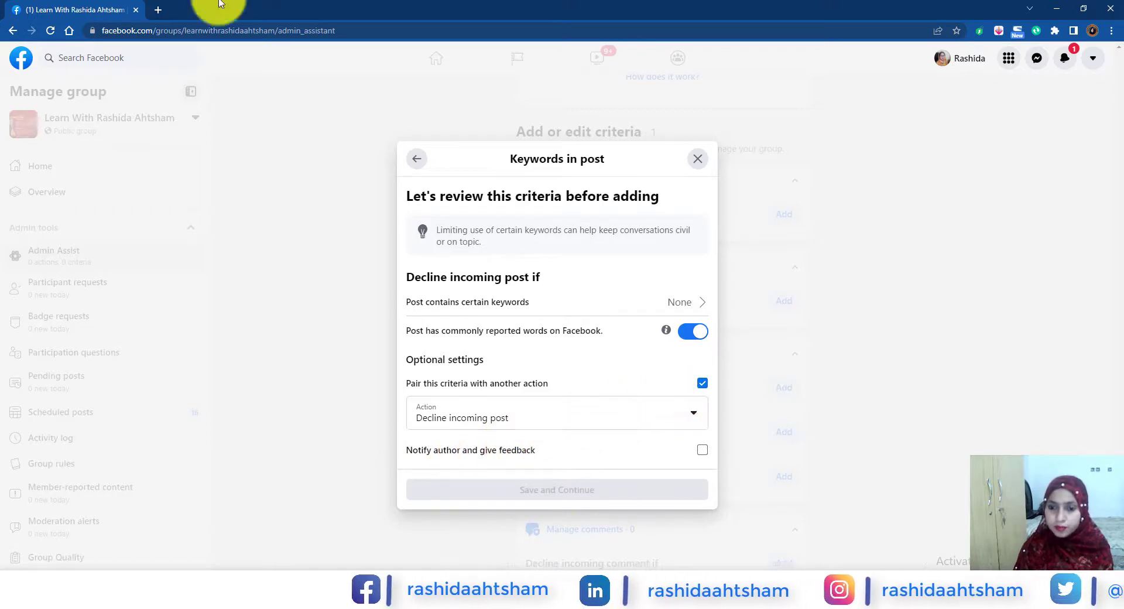
left_click(702, 383)
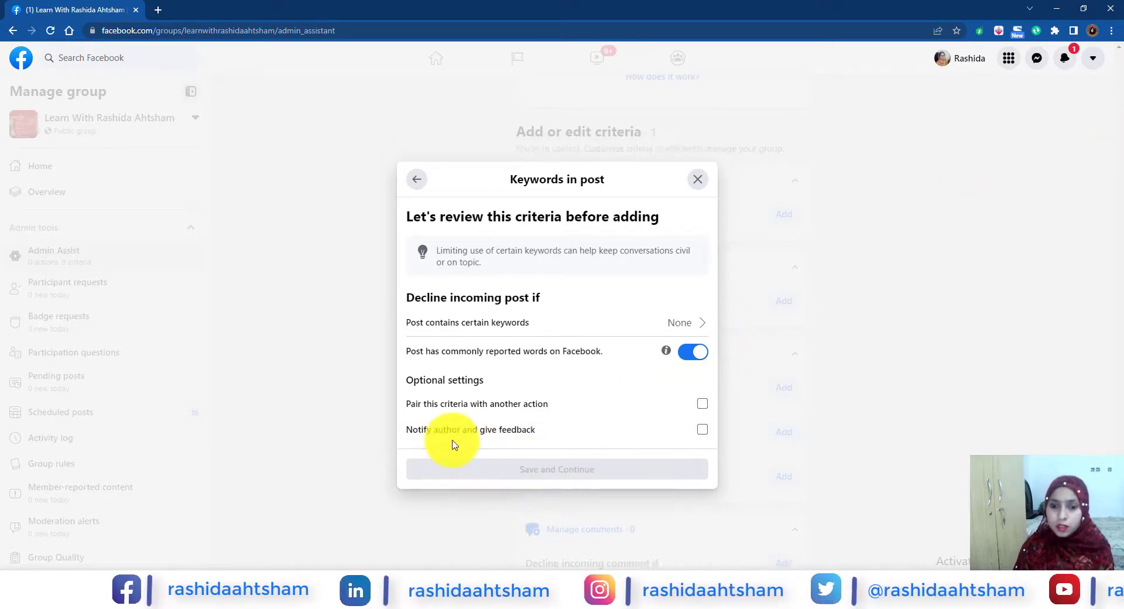
Step: Try the Notify author and give feedback option with its message field, and return to the Spam posts preset without saving
left_click(702, 429)
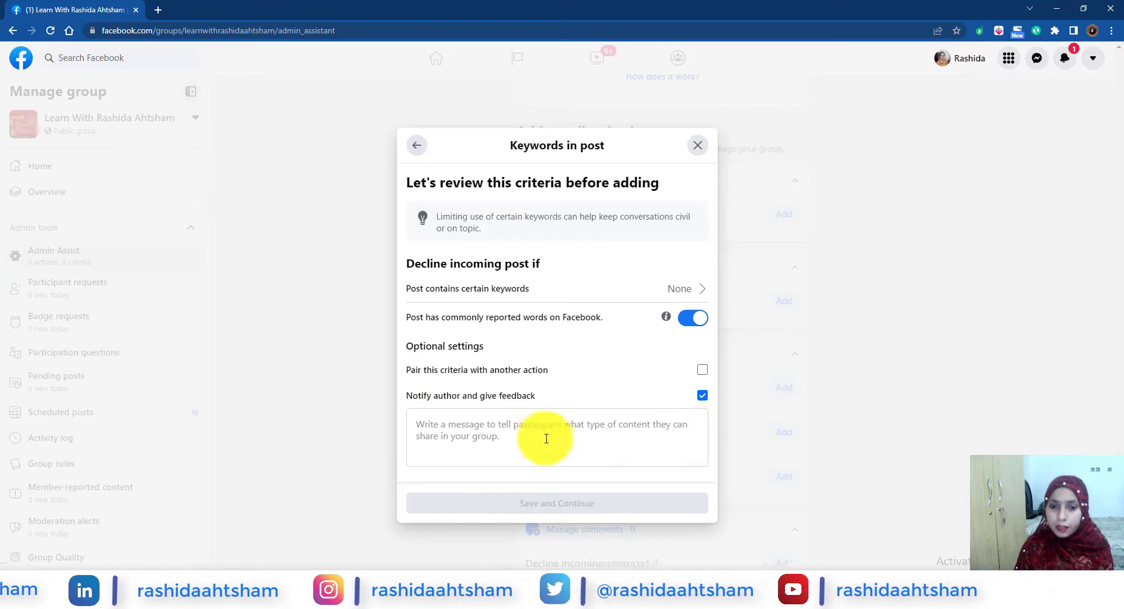
left_click(544, 439)
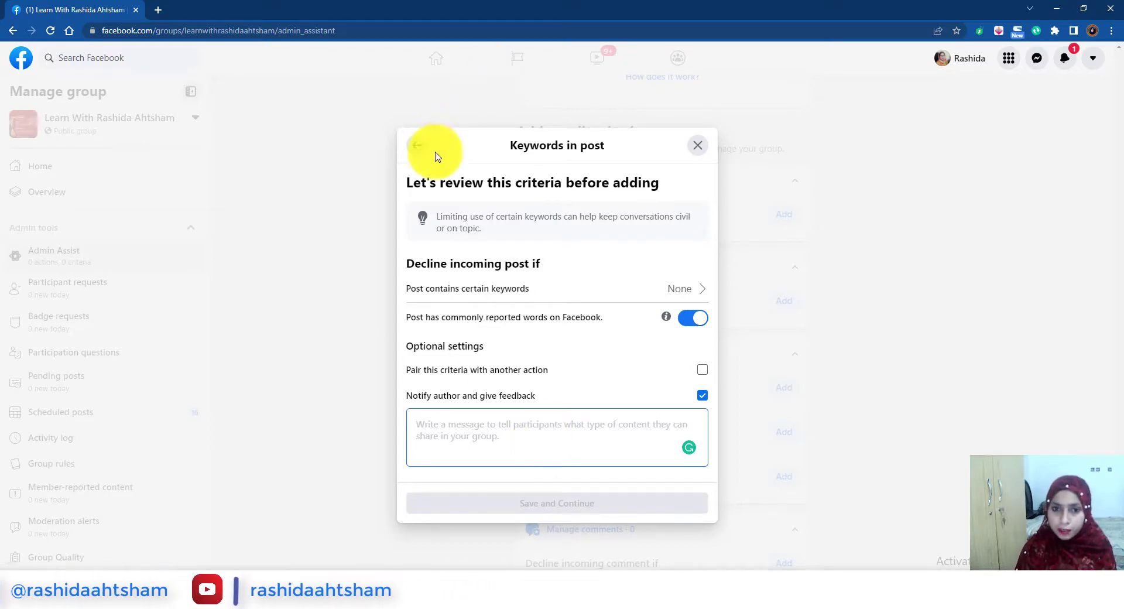
left_click(417, 150)
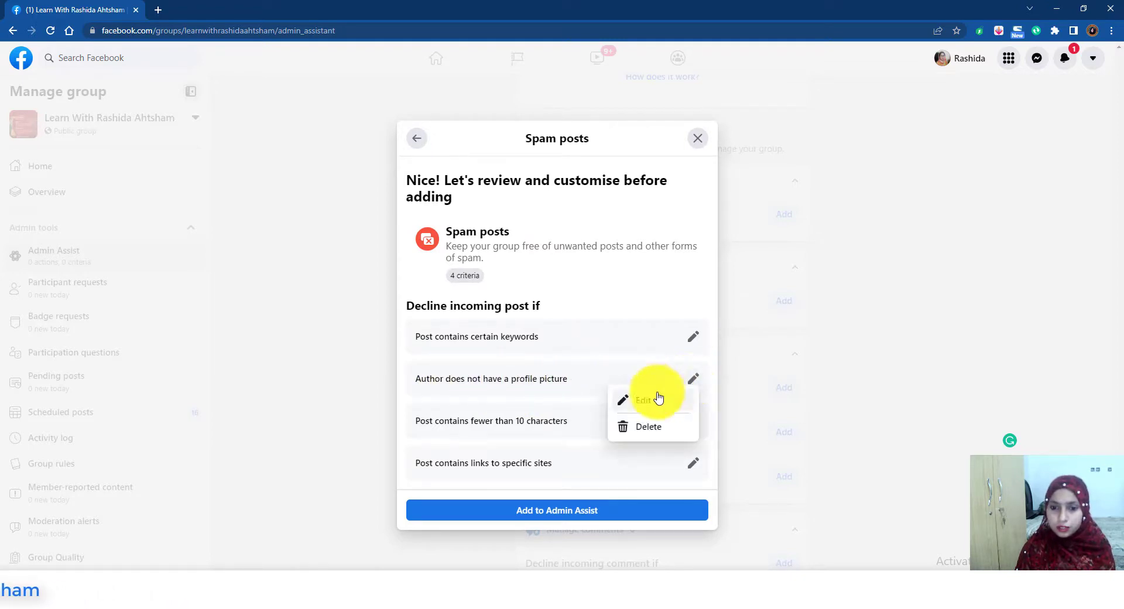
Step: Open the no-profile-picture criterion of the Spam posts preset, review the decline actions it can be paired with, and disable the pairing
left_click(659, 398)
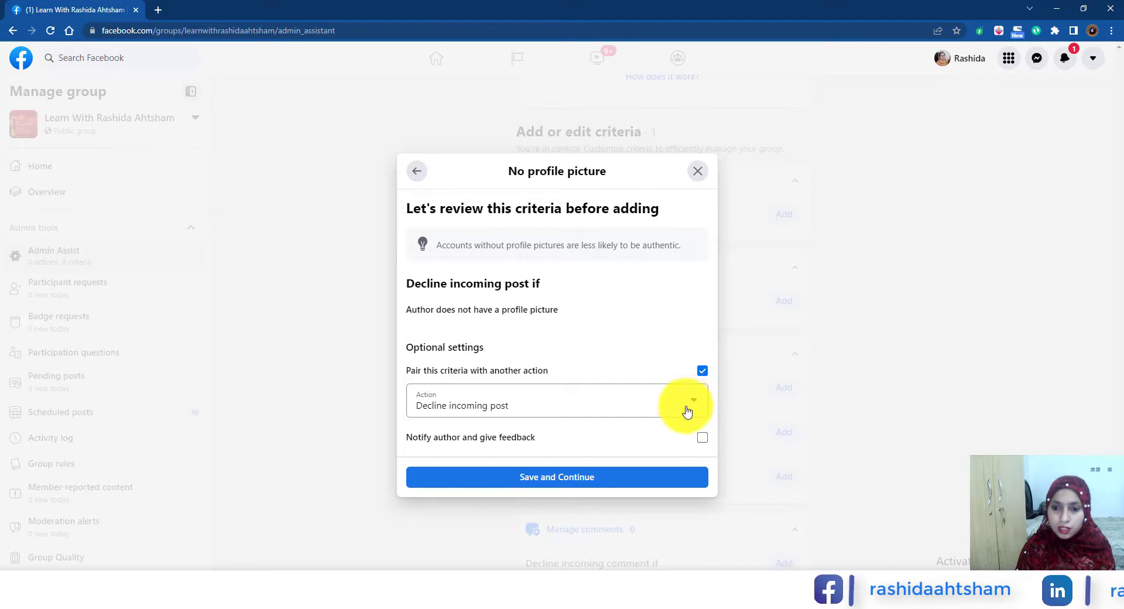
left_click(688, 412)
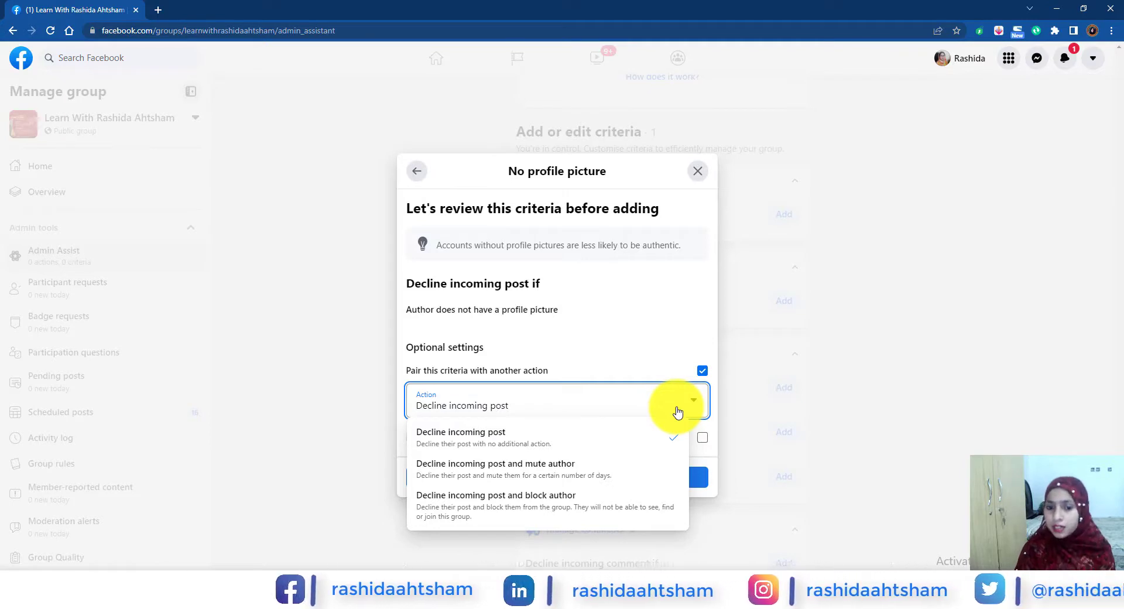
left_click(703, 371)
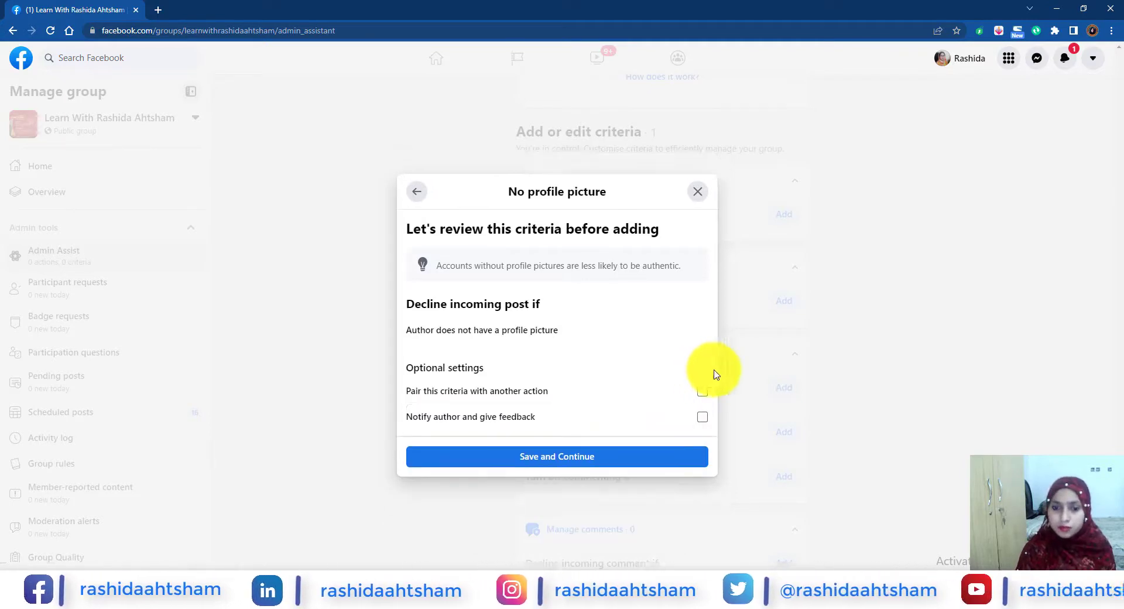
Step: Try Notify author and give feedback with its message field on the no-profile-picture criterion, disable it and return to the Spam posts preset
left_click(702, 417)
left_click(566, 434)
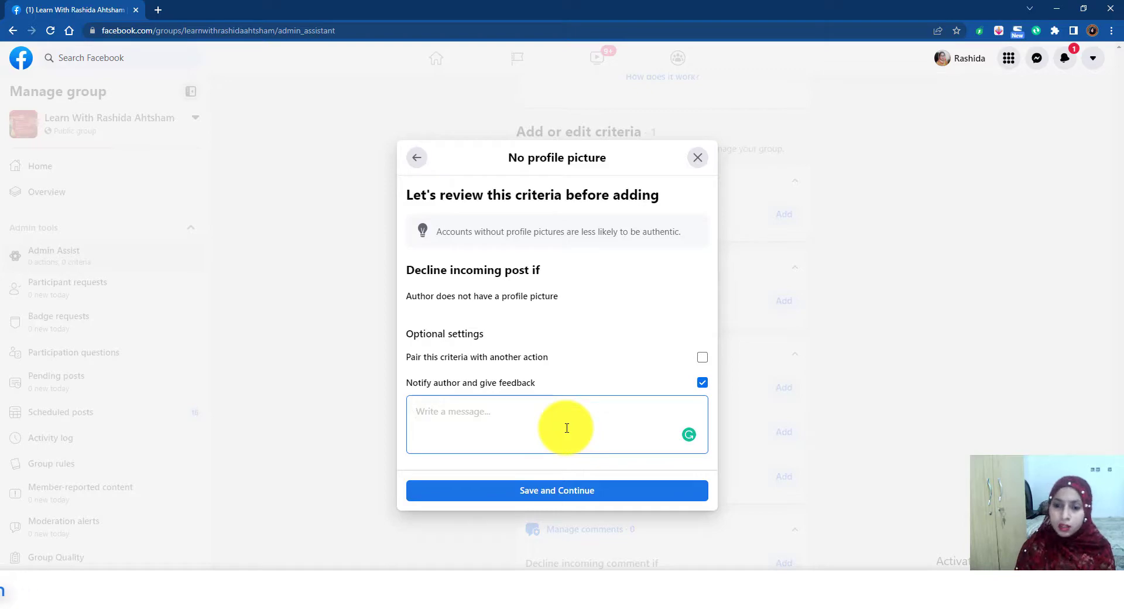
left_click(703, 384)
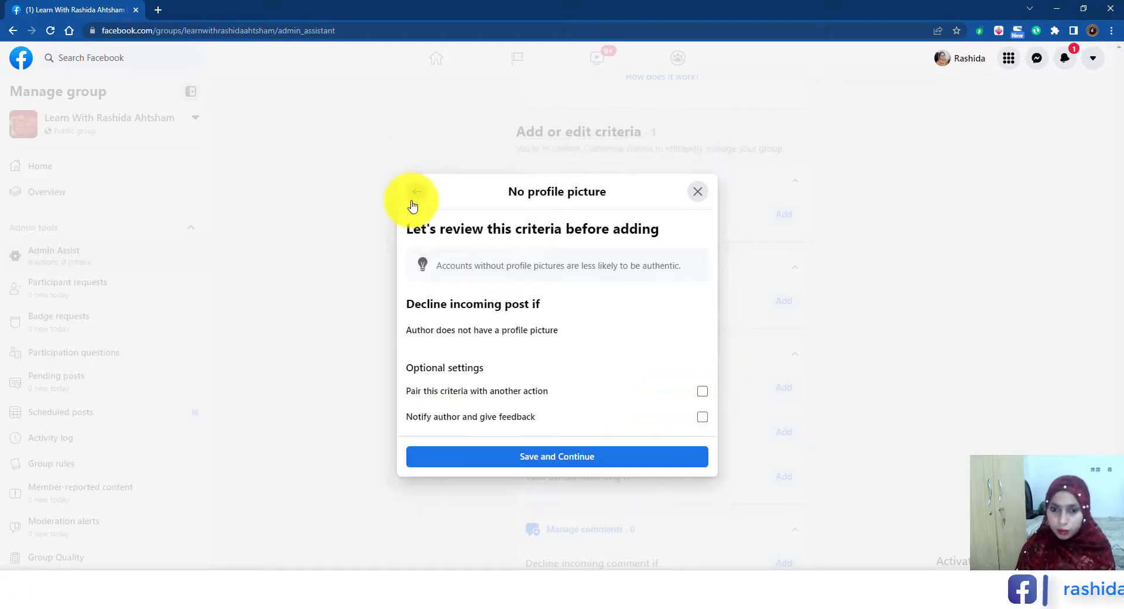
left_click(416, 200)
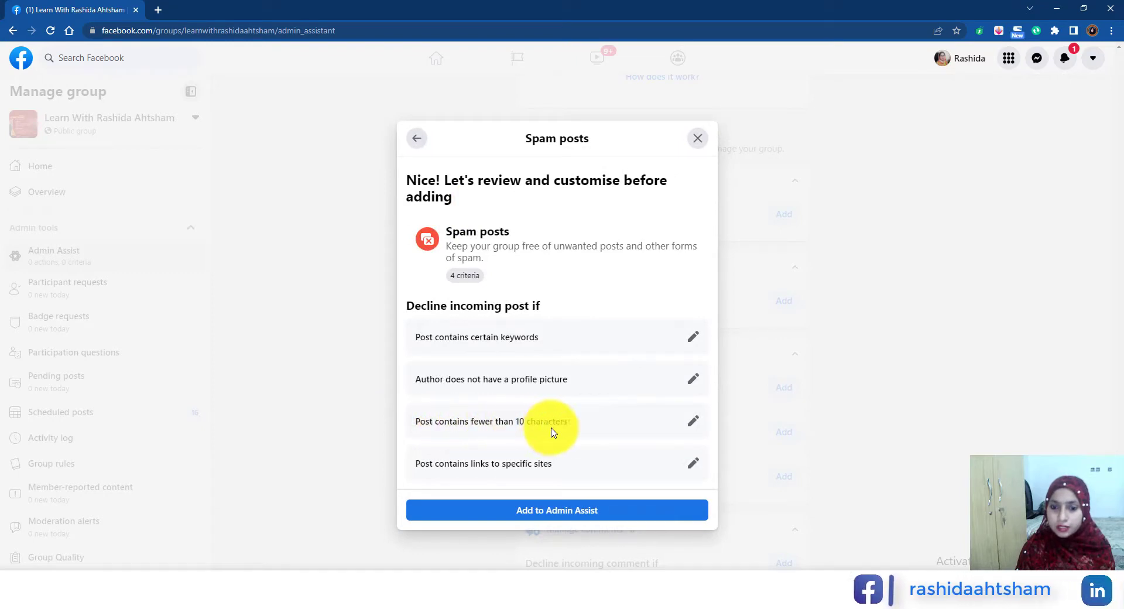
Step: Open the criterion for posts with fewer than 10 characters, review the decline actions available for pairing, and disable the pairing
left_click(696, 424)
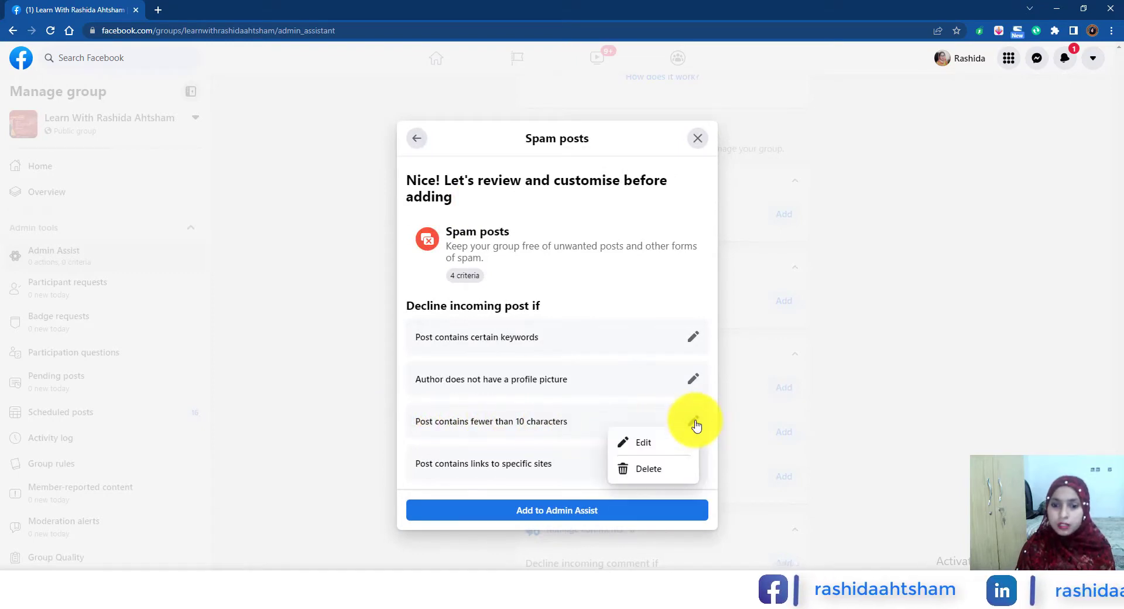
left_click(675, 446)
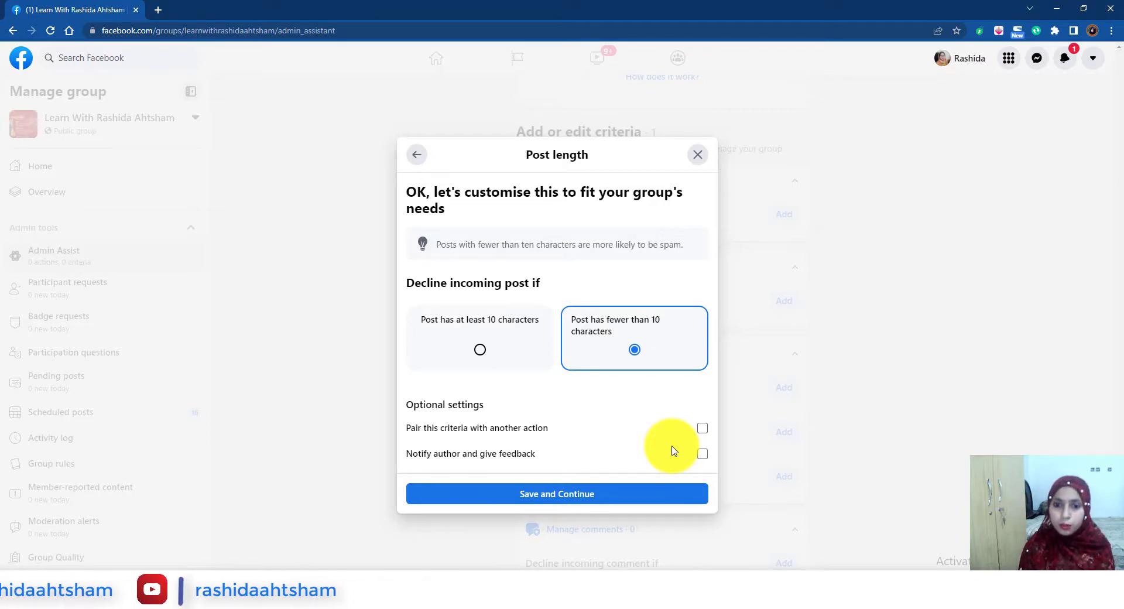
left_click(699, 429)
left_click(513, 443)
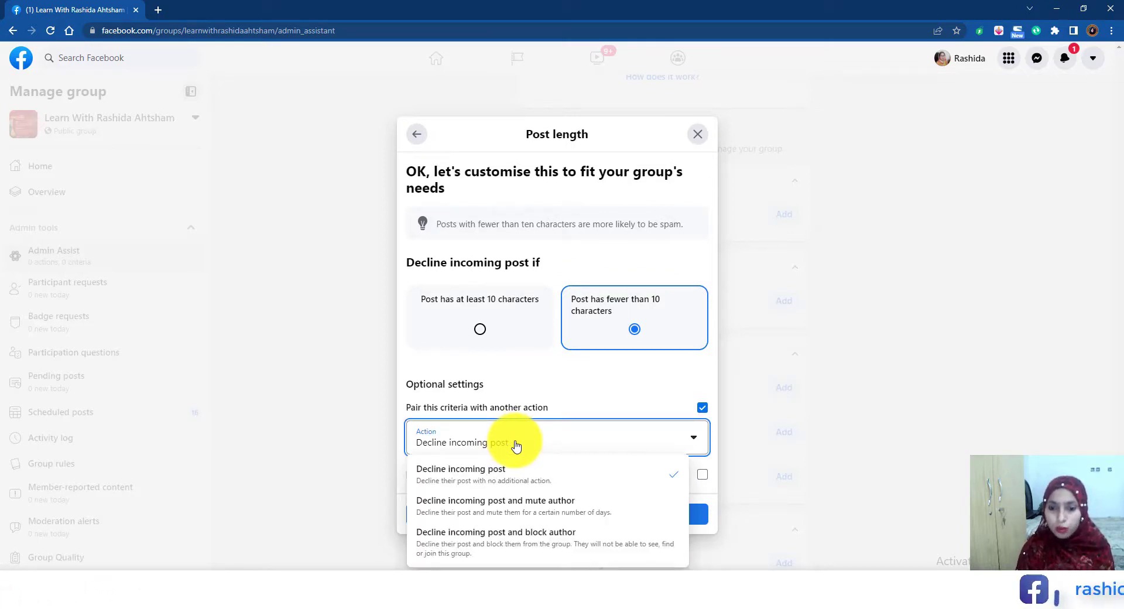
left_click(702, 409)
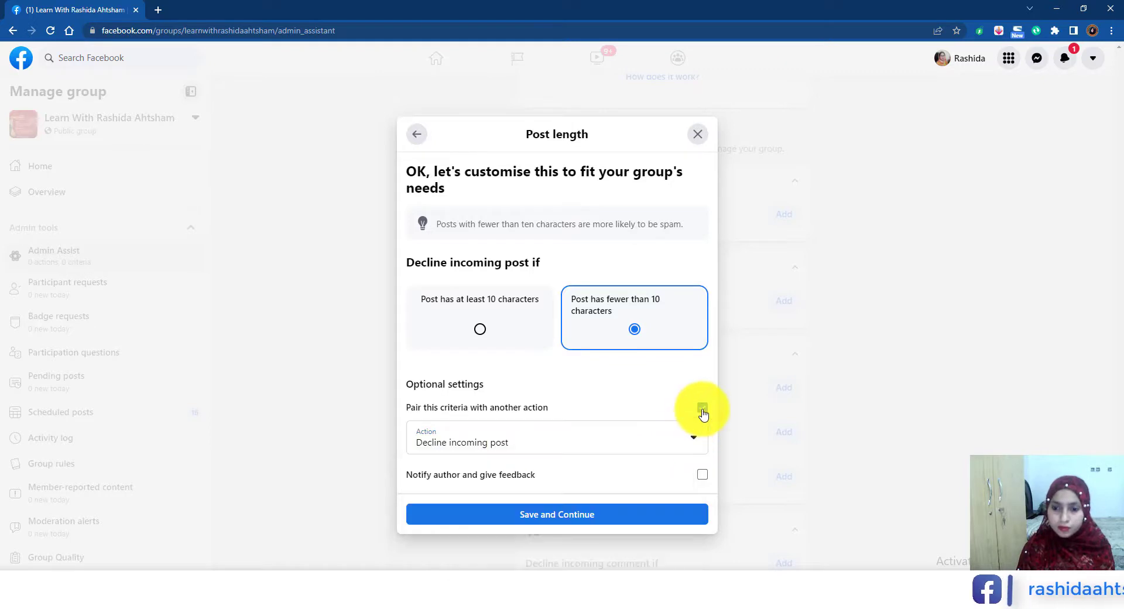
left_click(703, 408)
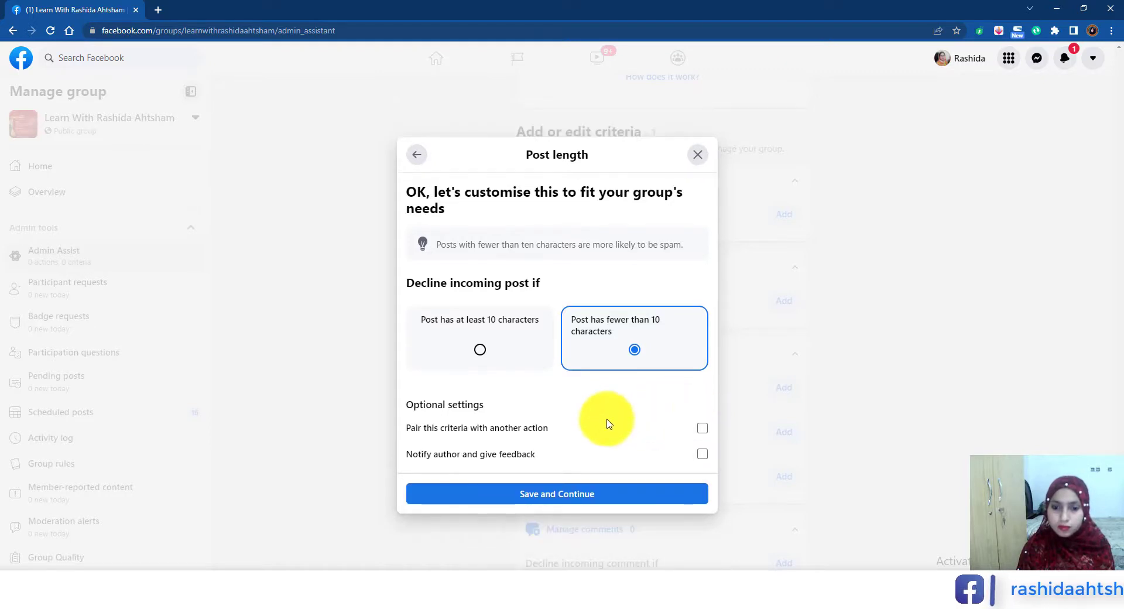
Step: Check the author feedback message field of the post length criterion, disable notification and return to the Spam posts preset
left_click(700, 454)
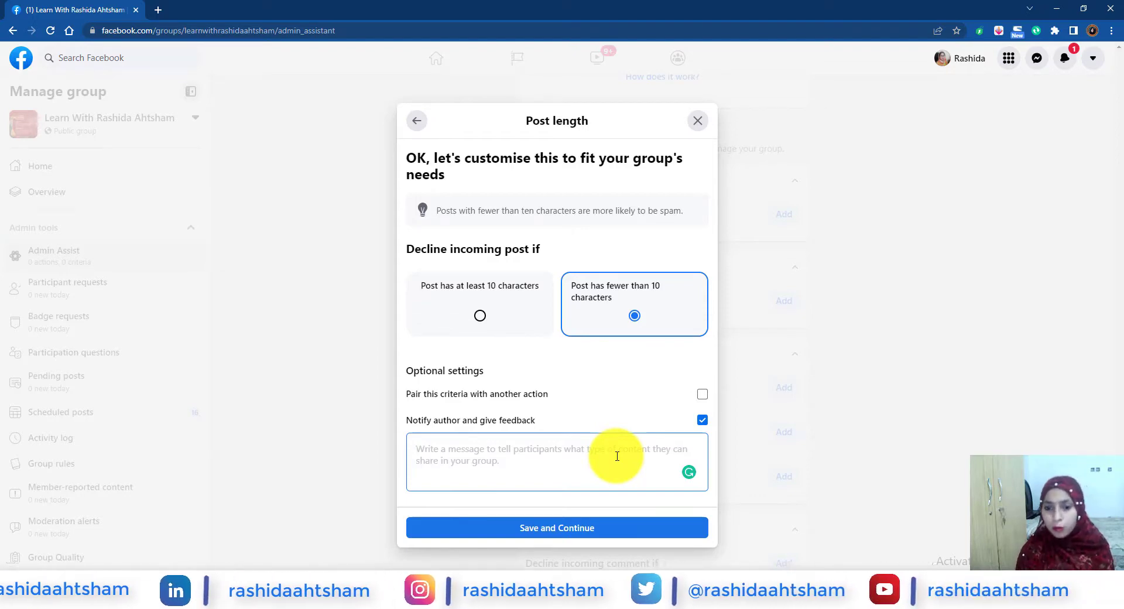
left_click(702, 420)
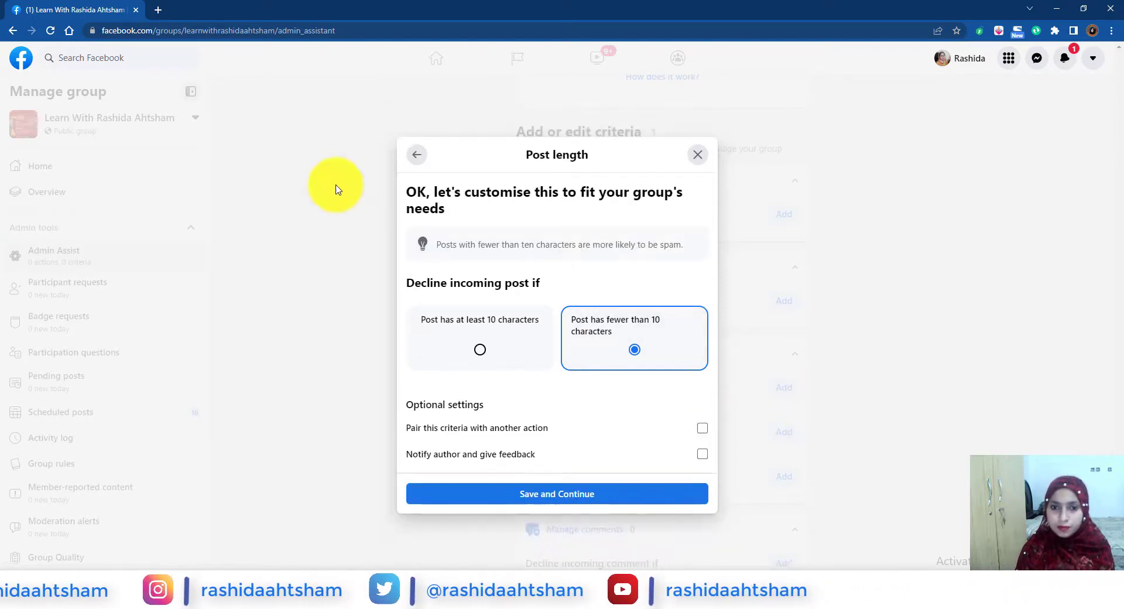
left_click(416, 155)
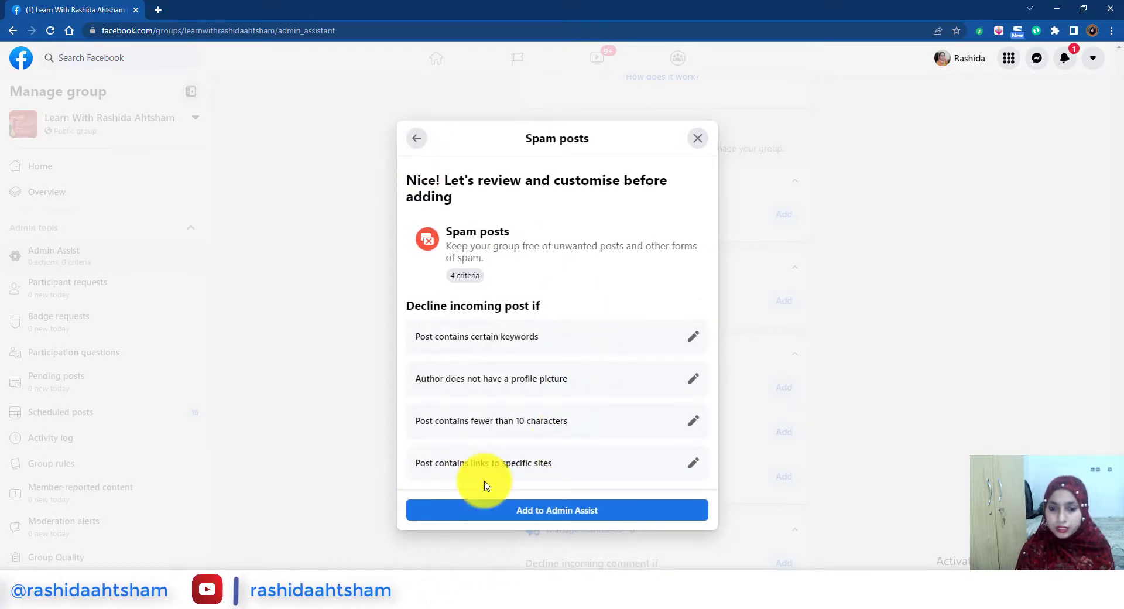
Step: Open the links to specific sites criterion and examine its site link entry without adding a link
left_click(696, 464)
left_click(642, 487)
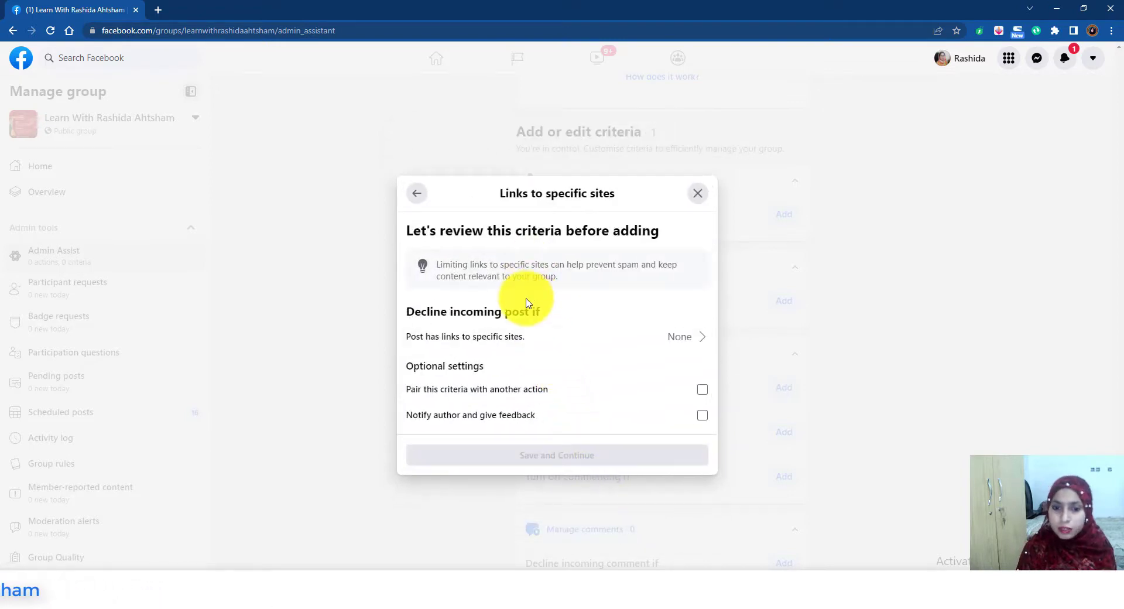
left_click(698, 341)
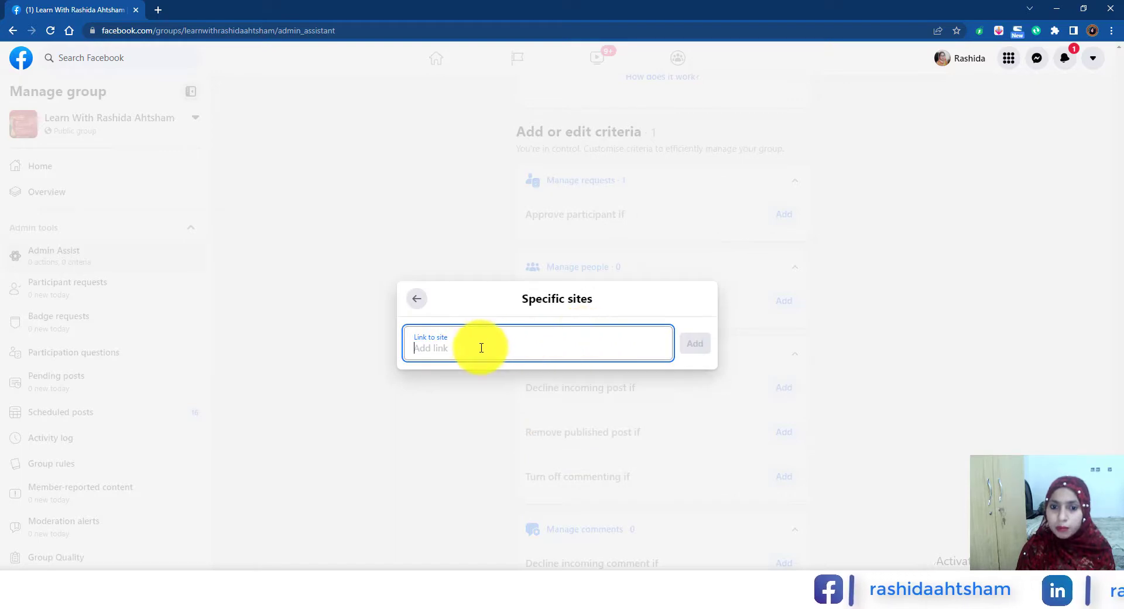
left_click(415, 302)
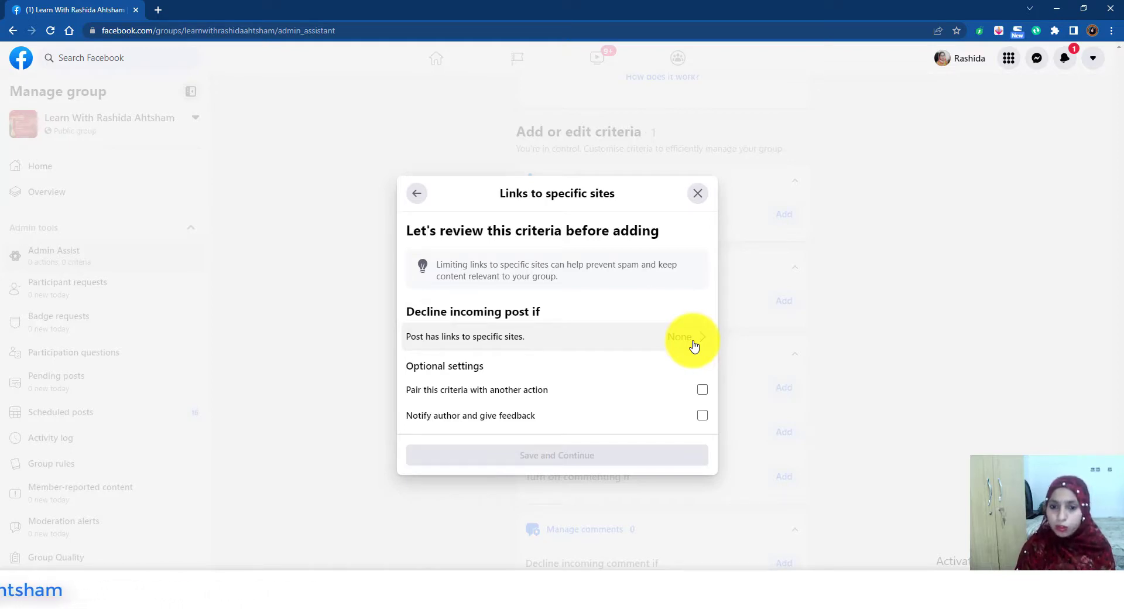
Step: Enable pairing the specific-sites criterion with another action, review the available decline actions, and disable the pairing again
left_click(702, 390)
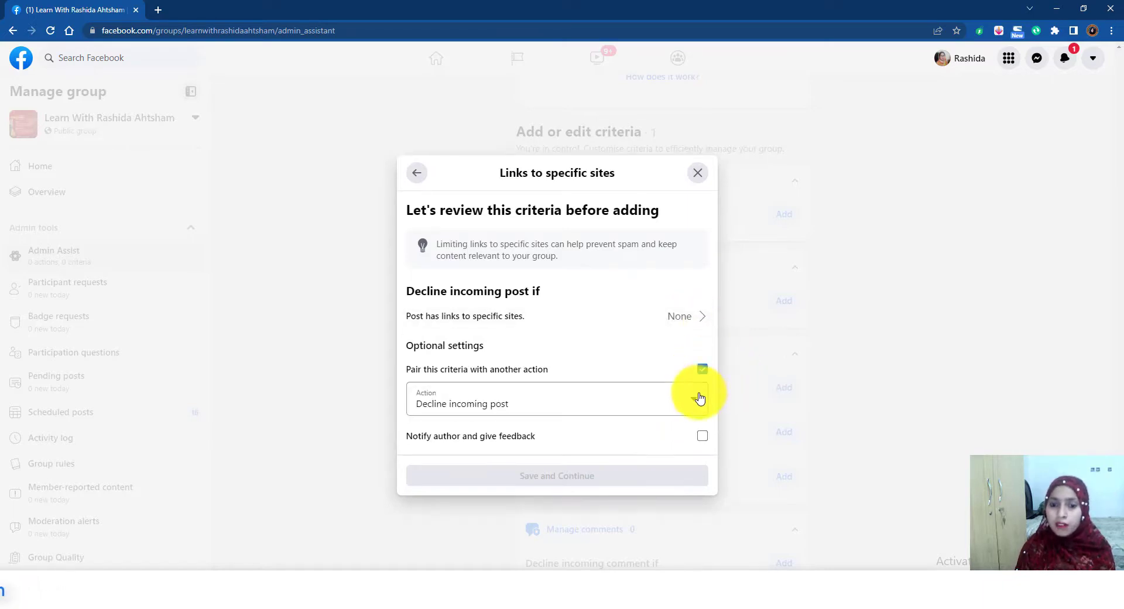
left_click(651, 413)
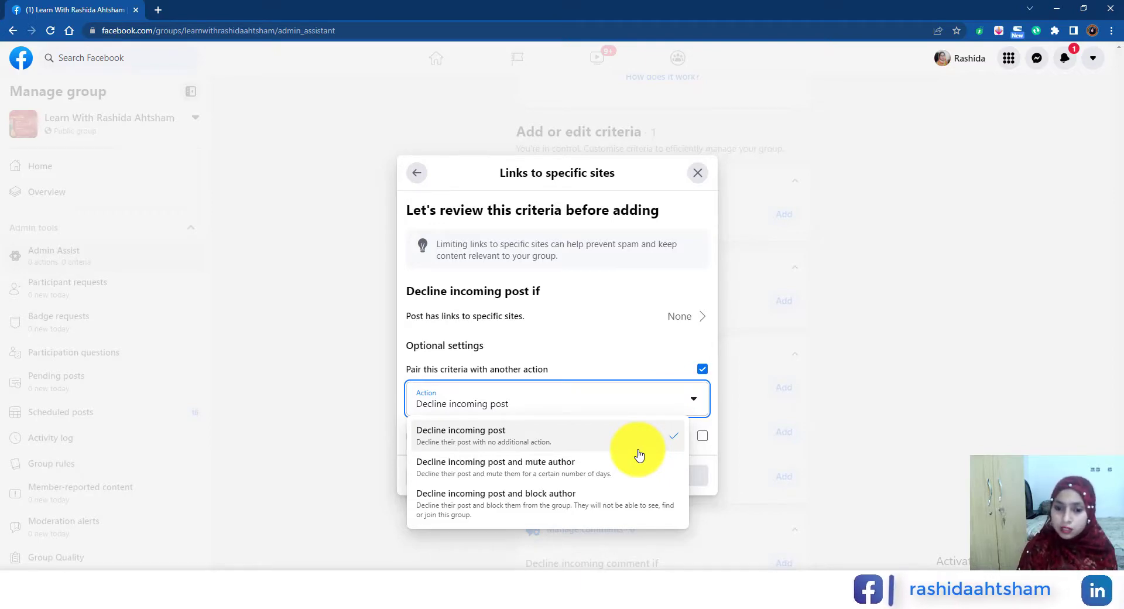
left_click(702, 369)
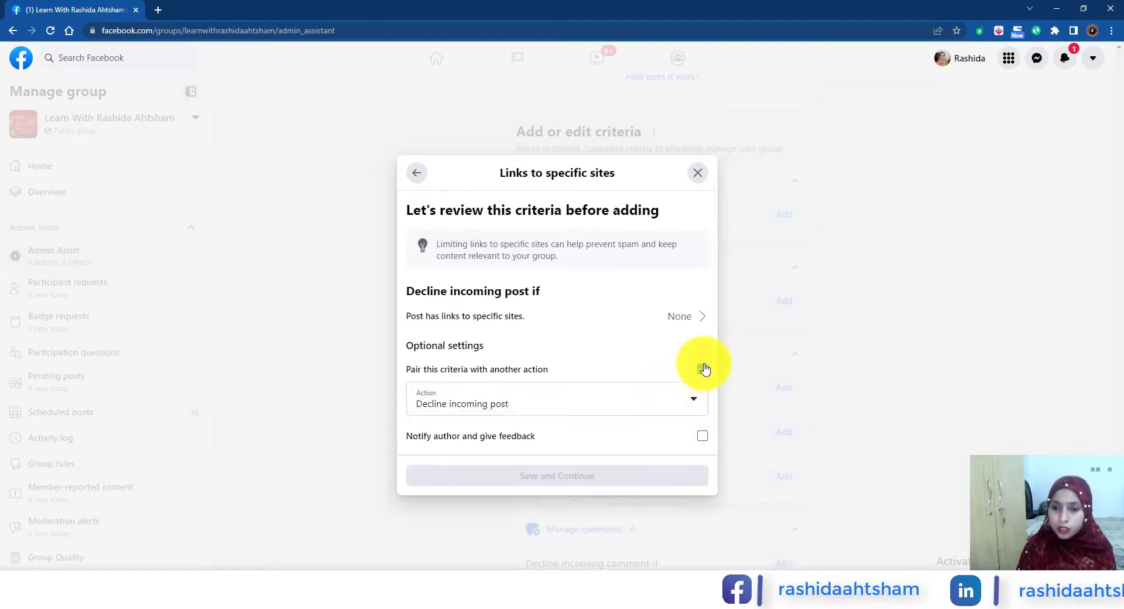
left_click(702, 369)
Step: Try notifying authors with a feedback message on the specific-sites criterion, disable it and return to the Spam posts preset without saving
left_click(703, 415)
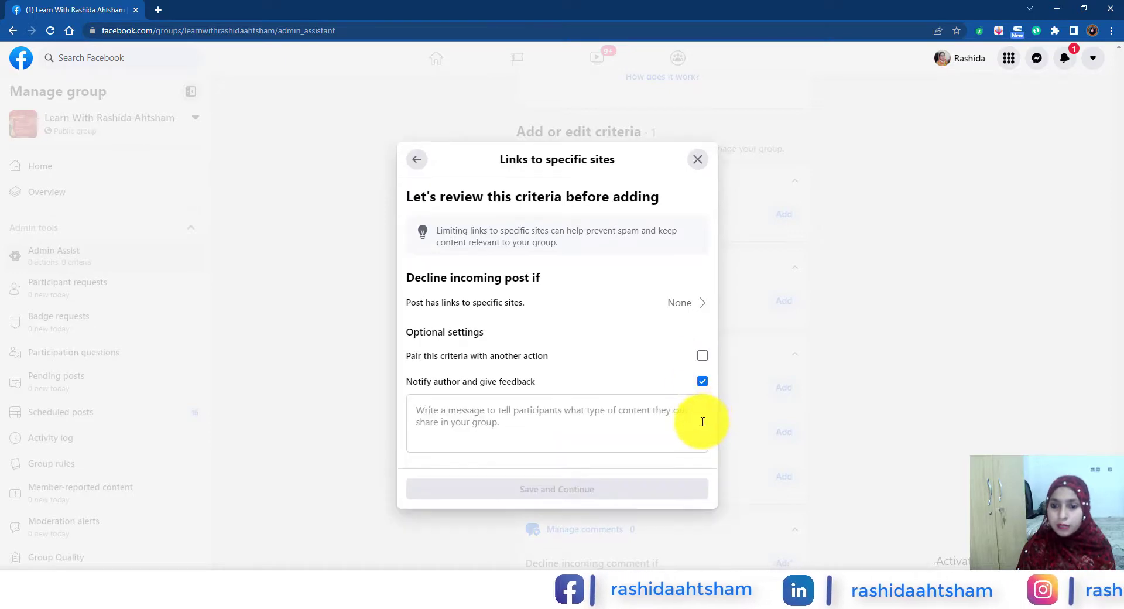
left_click(580, 415)
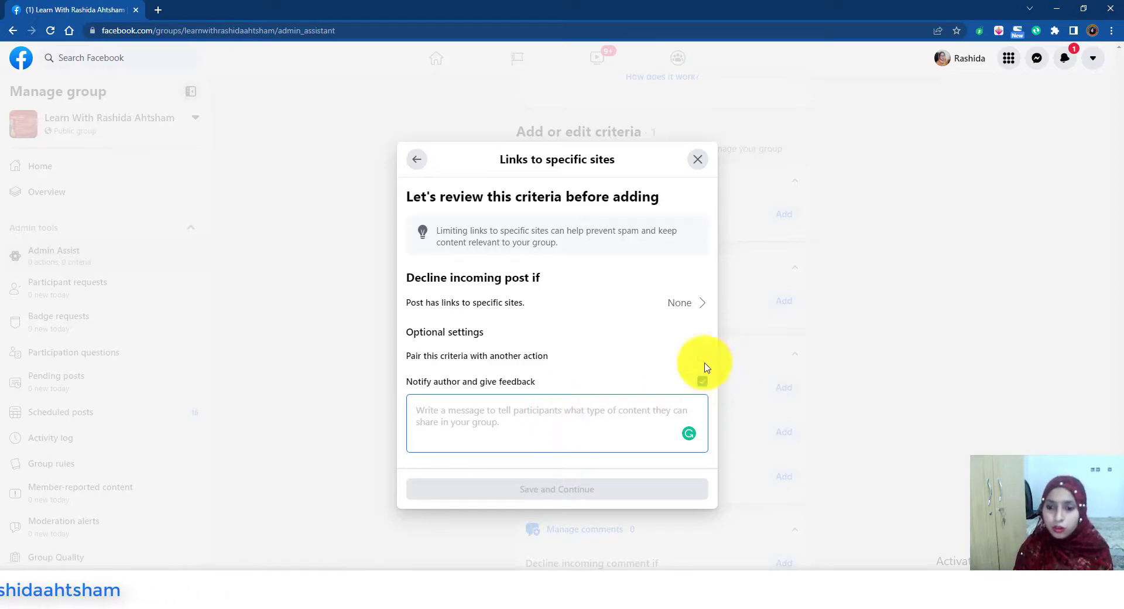
left_click(703, 385)
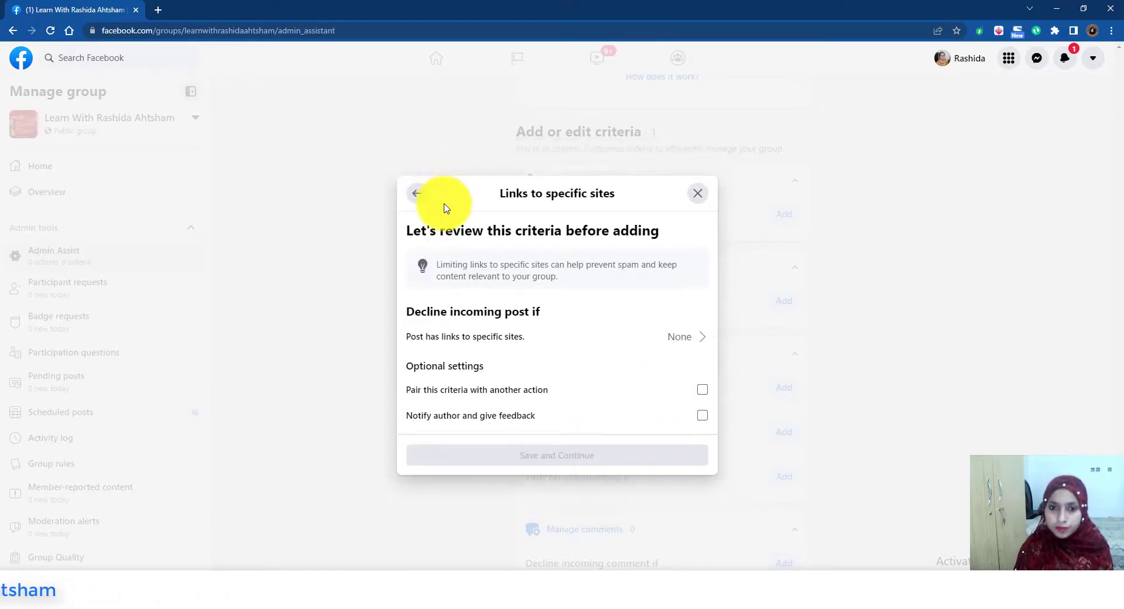
left_click(414, 198)
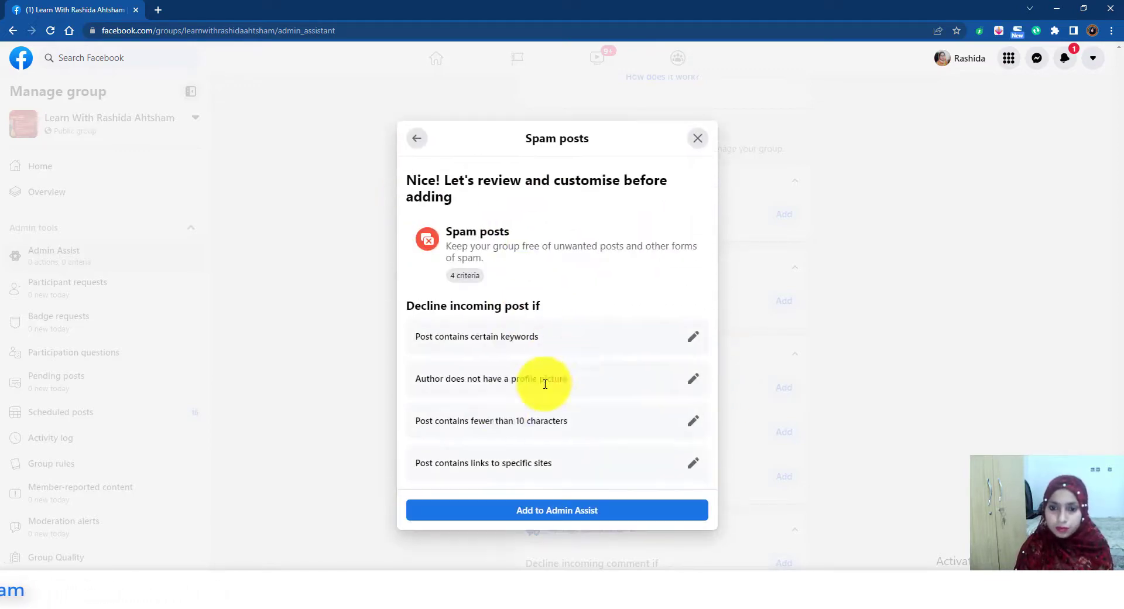
Step: Open the Posts from fake accounts preset and briefly enable and disable action pairing on its no-profile-picture criterion
left_click(419, 140)
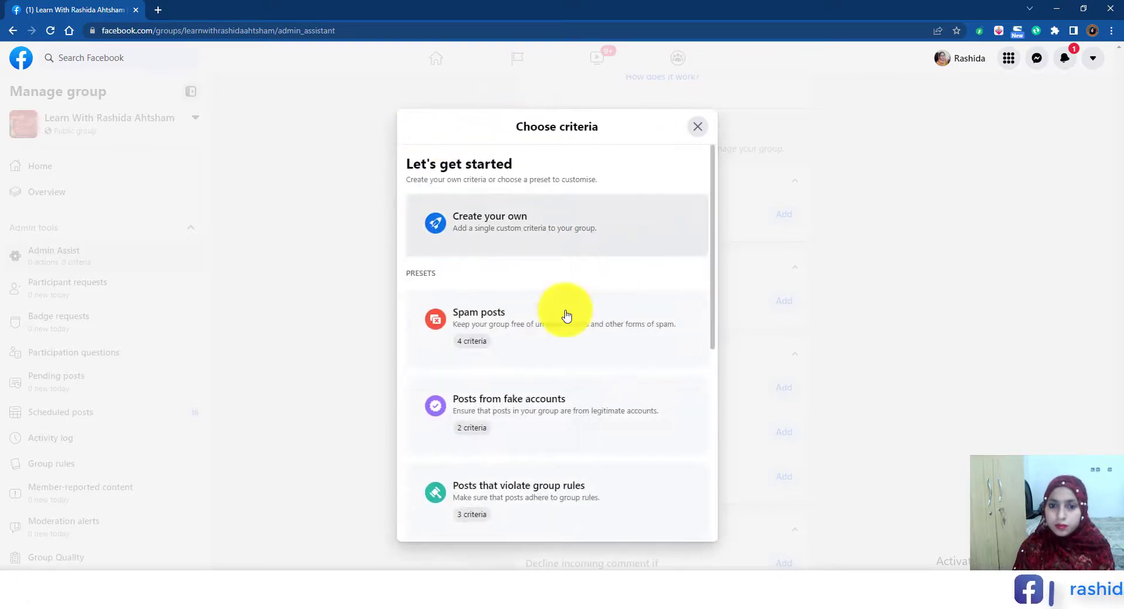
left_click(513, 412)
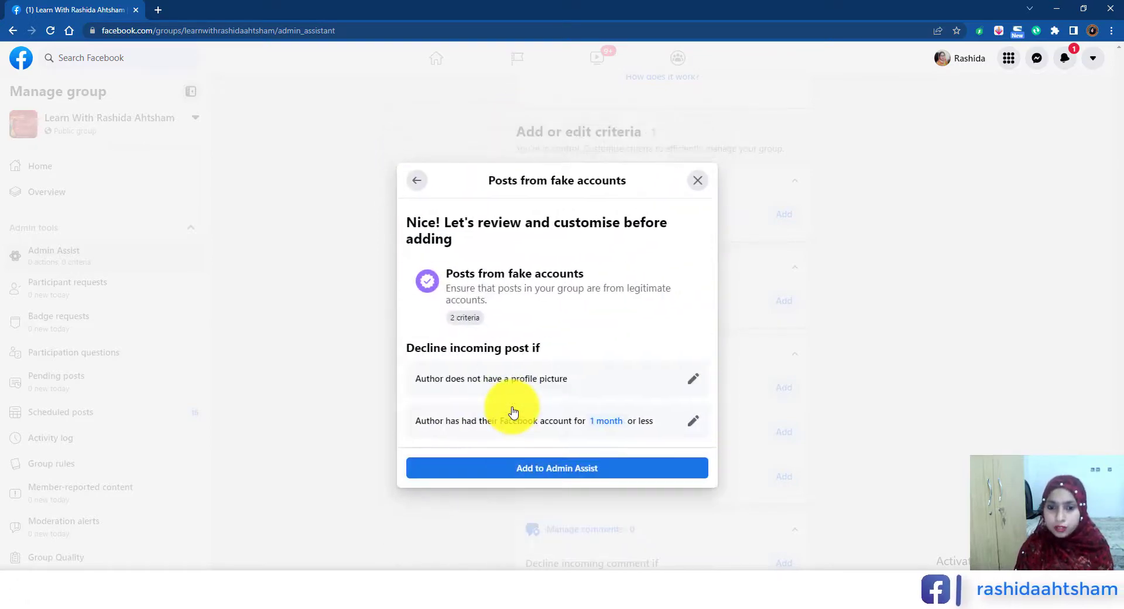
left_click(692, 378)
left_click(670, 400)
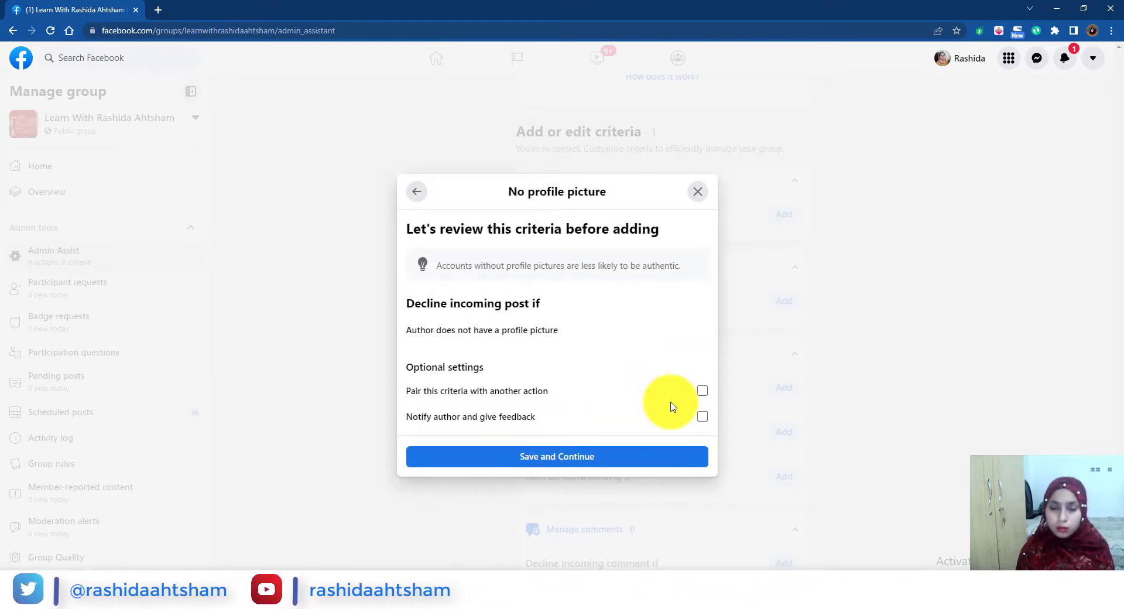
left_click(702, 390)
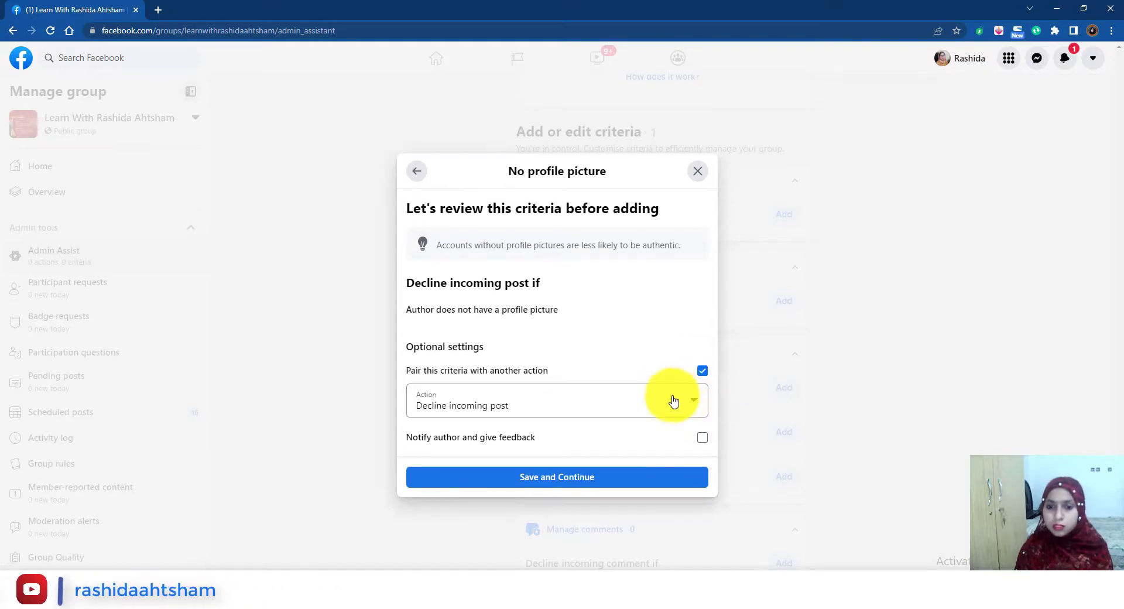
left_click(702, 372)
Step: View the Notify author and give feedback option for missing profile pictures, disable it and return to the Posts from fake accounts preset
left_click(703, 420)
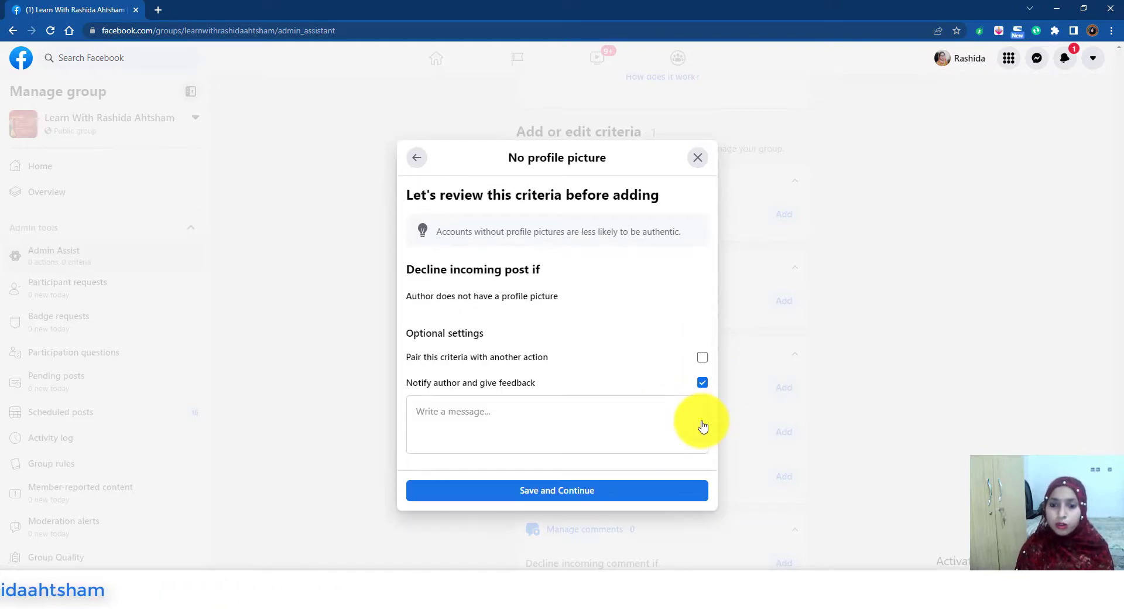
left_click(702, 384)
left_click(424, 194)
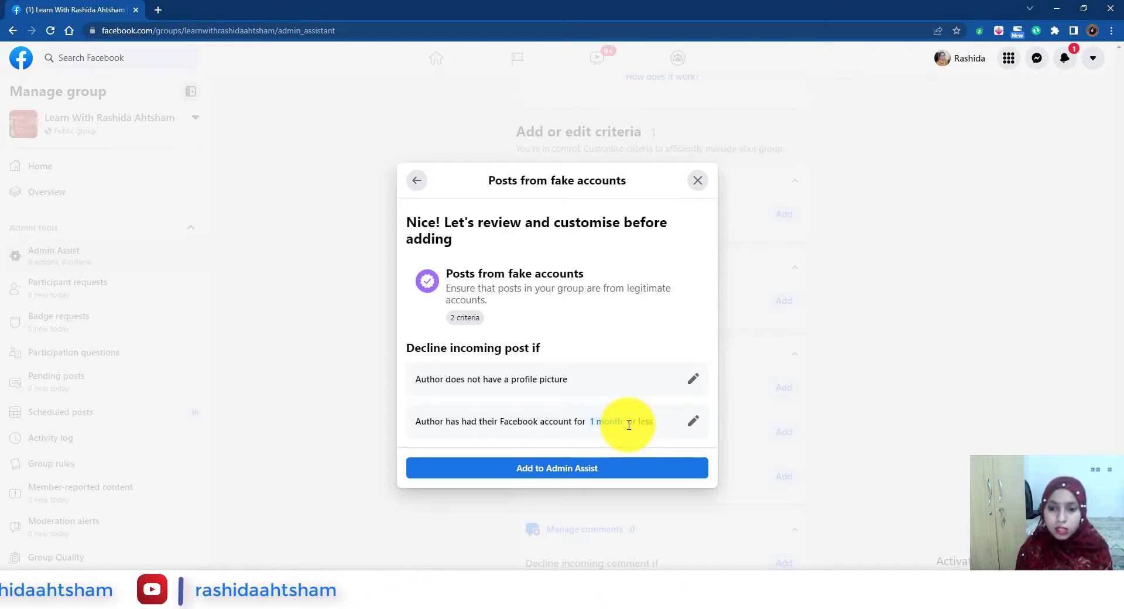
Step: Edit the new account criterion to decline posts from authors whose Facebook account is 12 months old or less
left_click(694, 421)
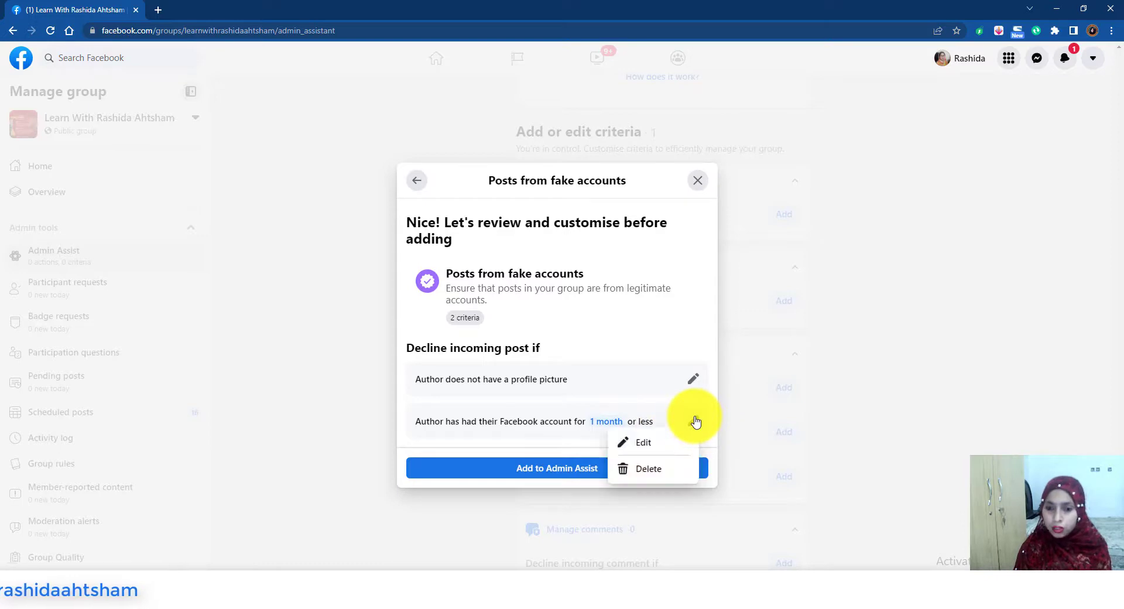
left_click(672, 445)
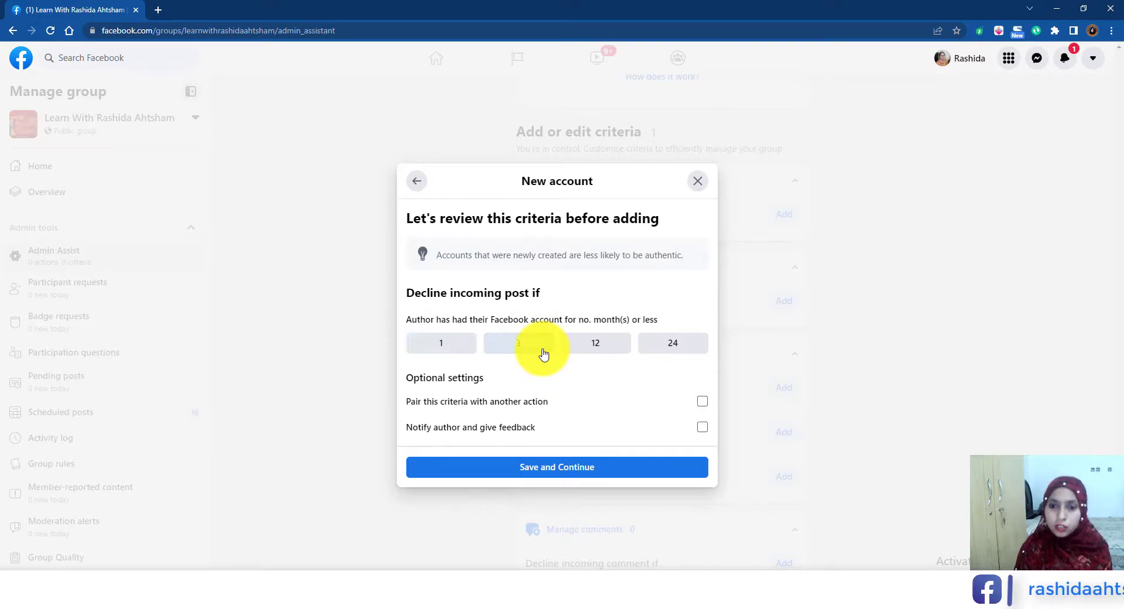
left_click(596, 344)
Step: Try pairing the new account criterion with another action, view the action choices, disable pairing and return to the preset without saving
left_click(703, 403)
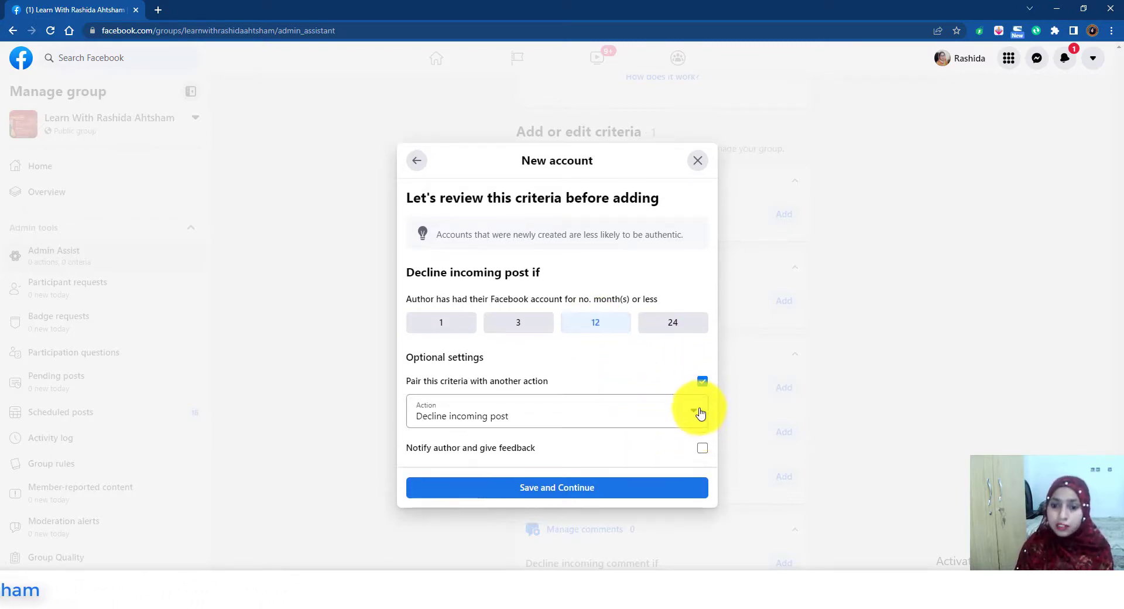
left_click(700, 420)
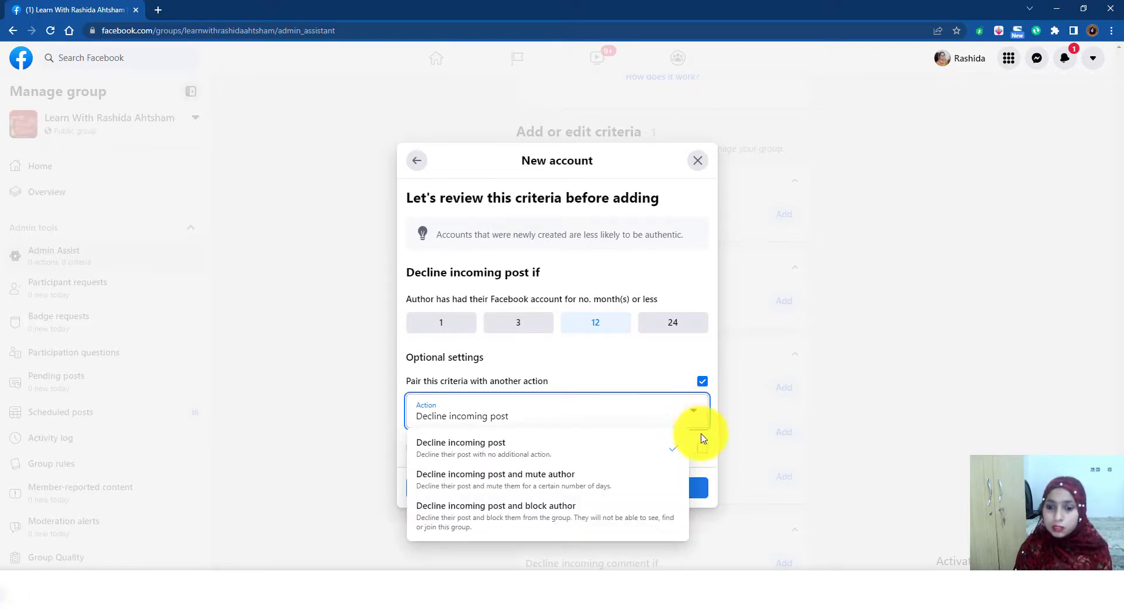
left_click(703, 439)
left_click(703, 446)
left_click(702, 415)
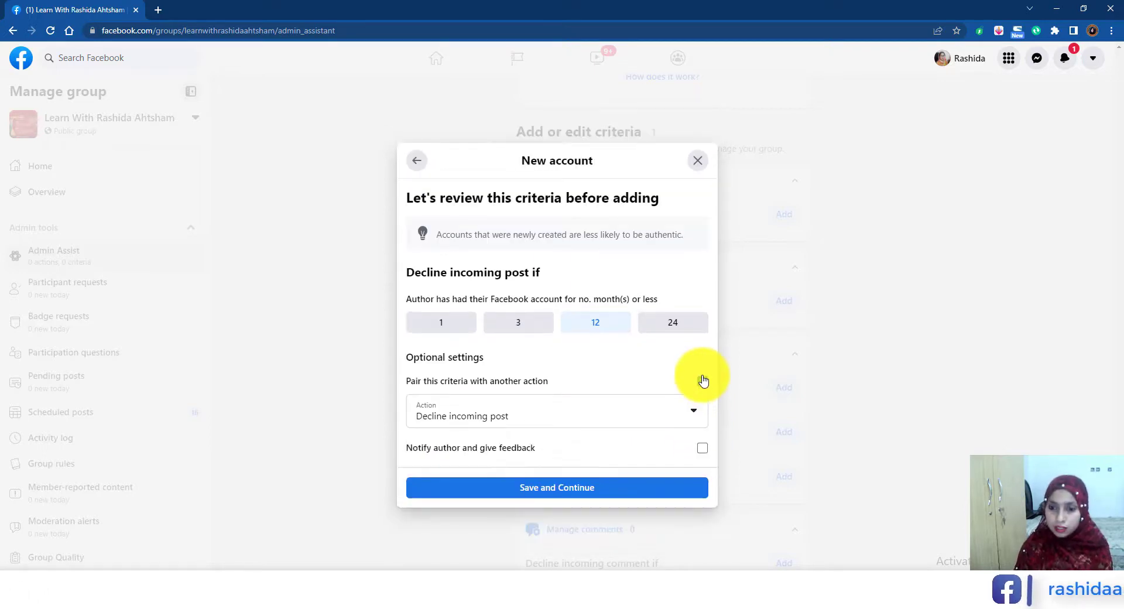
left_click(703, 379)
left_click(418, 179)
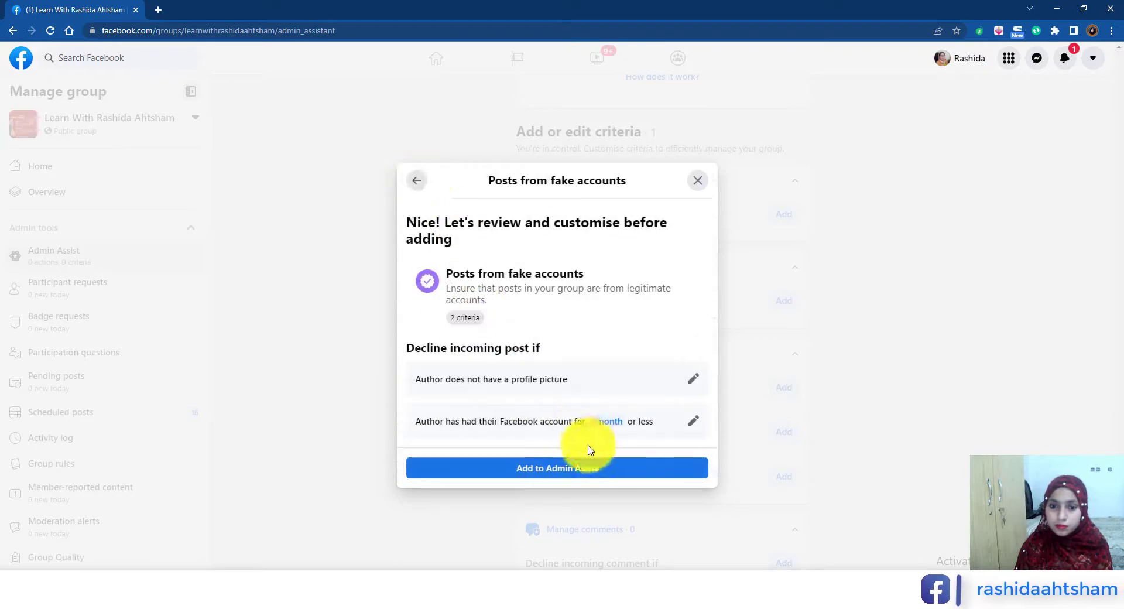
Step: Leave the Posts from fake accounts preset and open the Posts that violate group rules preset to review its criteria
left_click(420, 180)
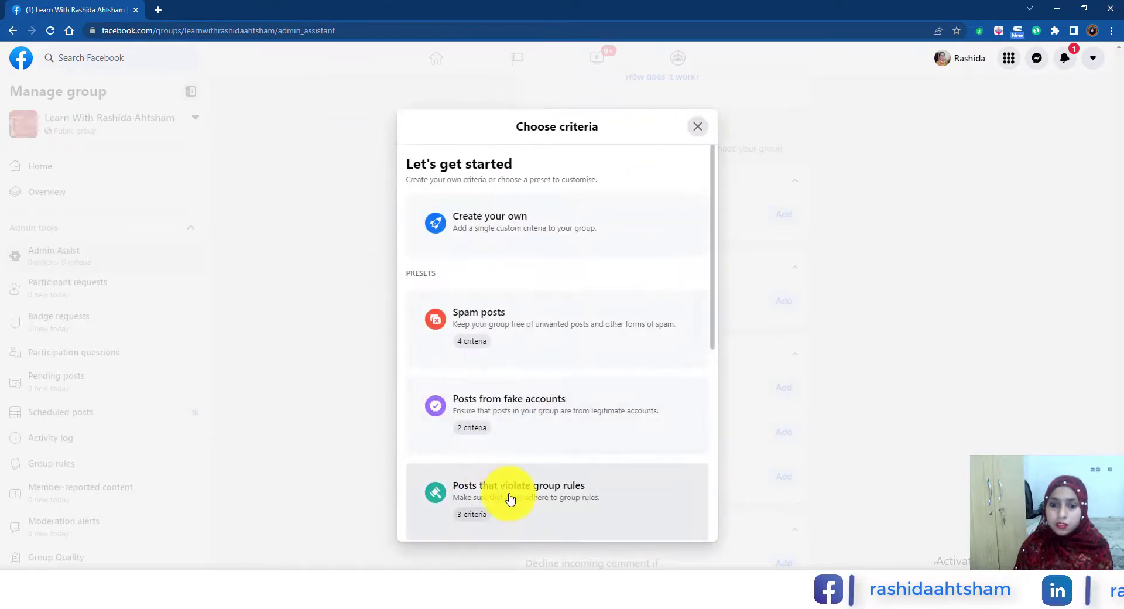
scroll(505, 398, "down", 4)
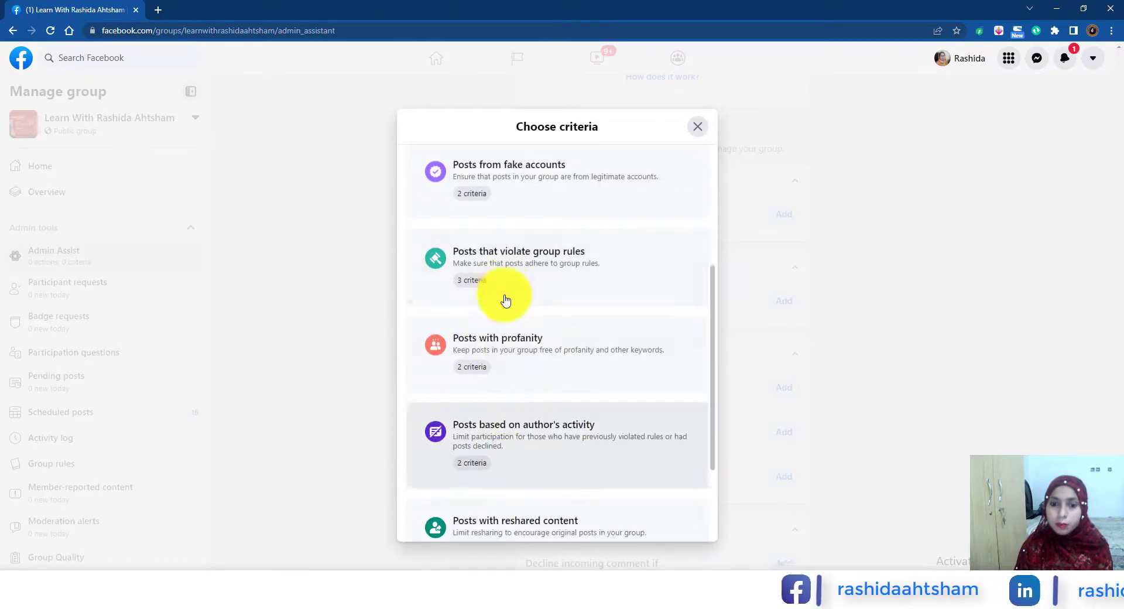
left_click(576, 268)
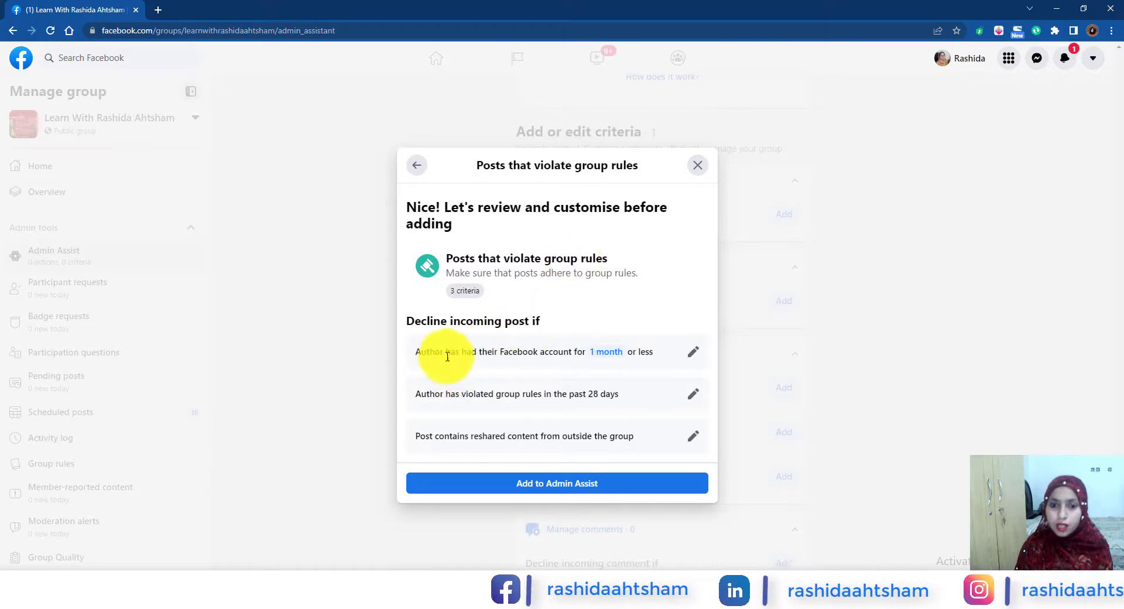
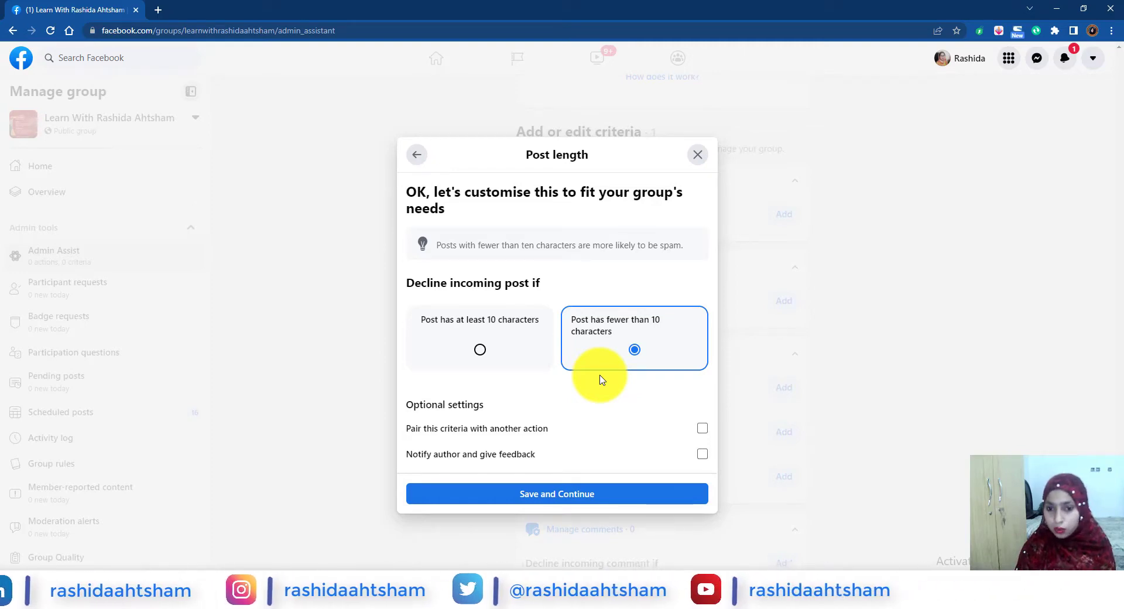
Step: Leave the post length criterion and the Posts with profanity preset, and open the Posts based on author's activity preset
left_click(418, 156)
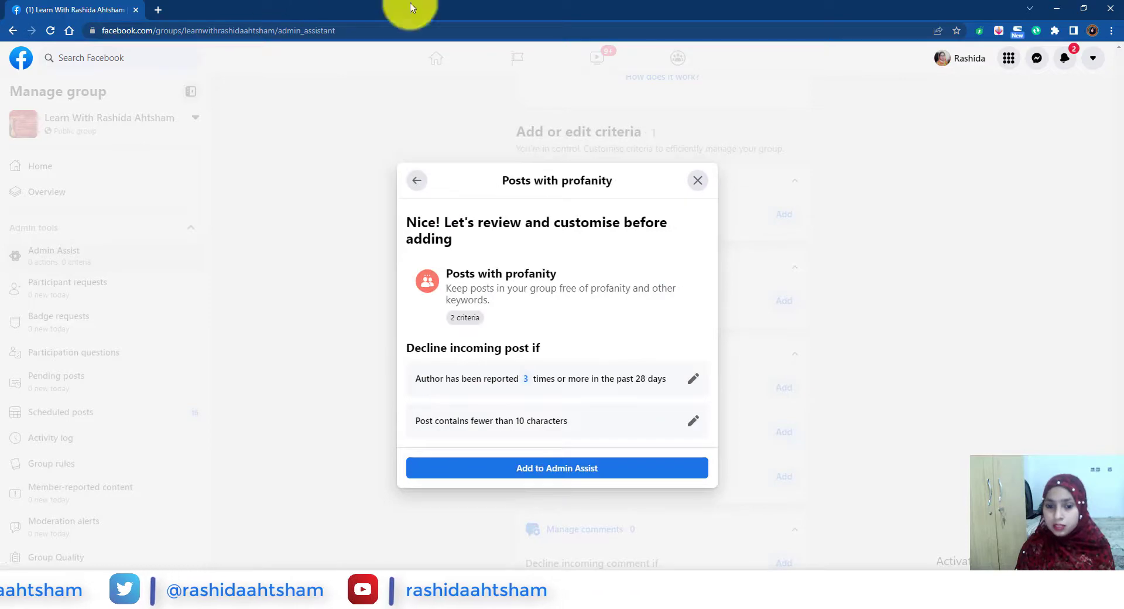
left_click(417, 180)
scroll(593, 429, "down", 1)
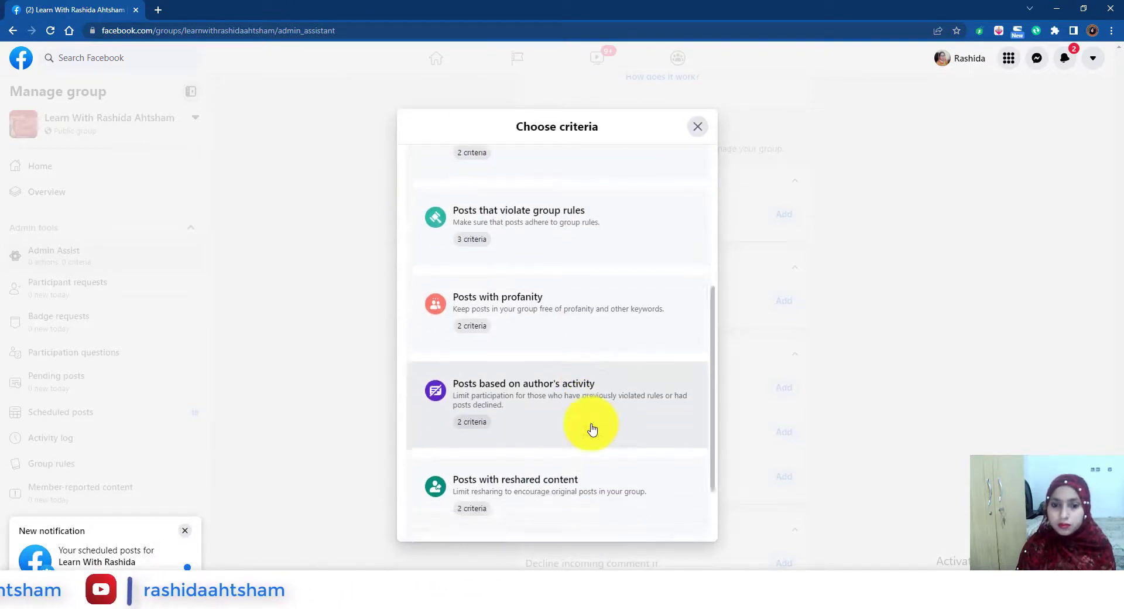
left_click(533, 382)
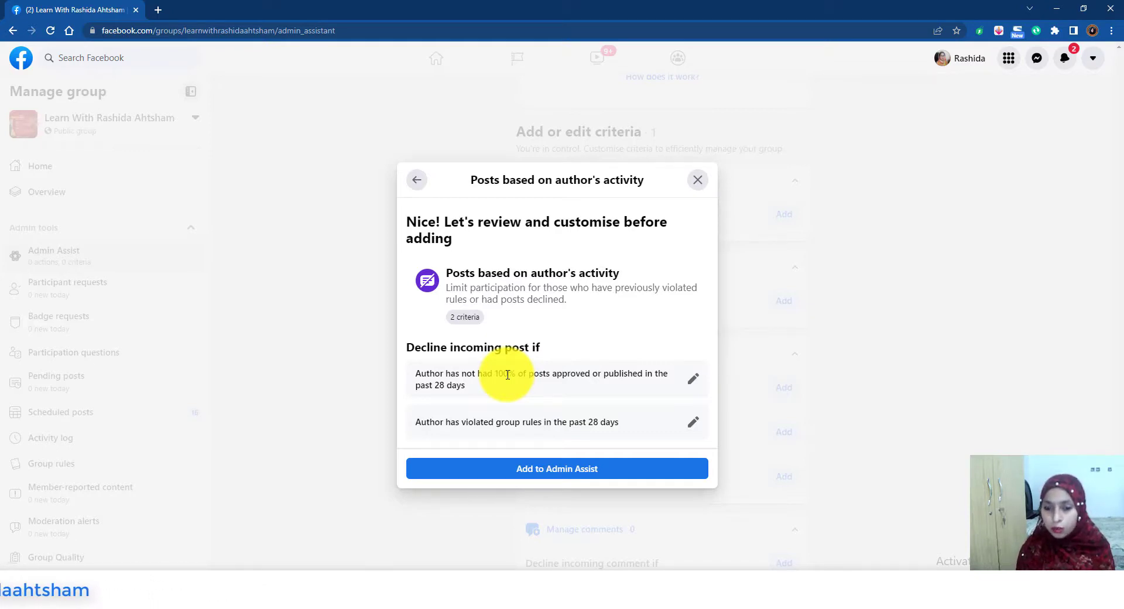
Step: Open the Posts with reshared content preset, view its link criterion's options and return to the preset without changing them
left_click(417, 180)
scroll(533, 421, "down", 2)
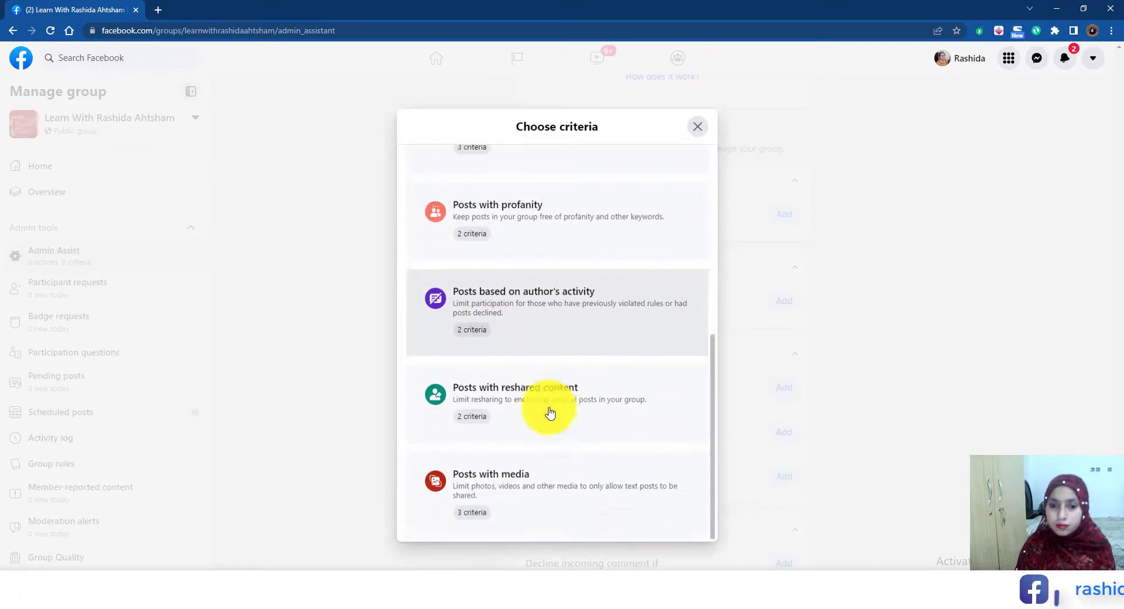
left_click(489, 399)
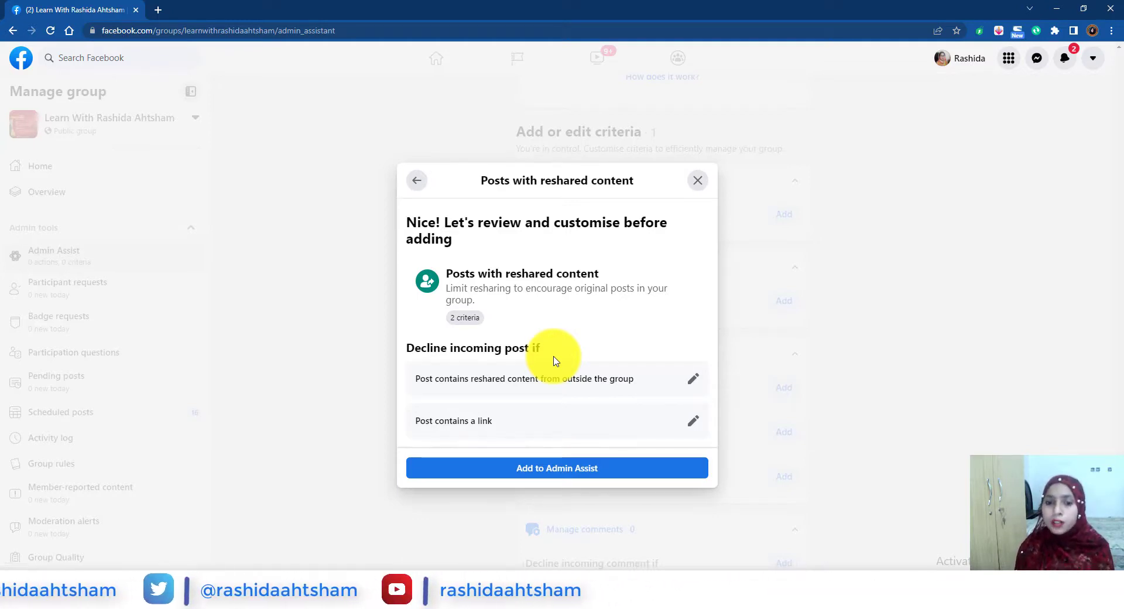
left_click(693, 421)
left_click(632, 448)
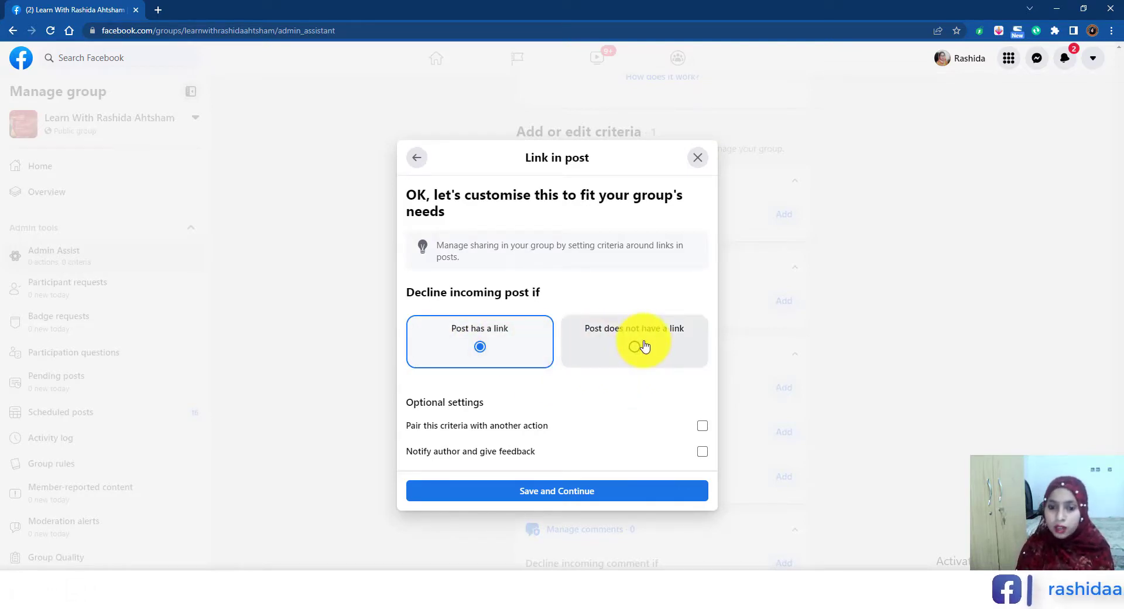
left_click(412, 159)
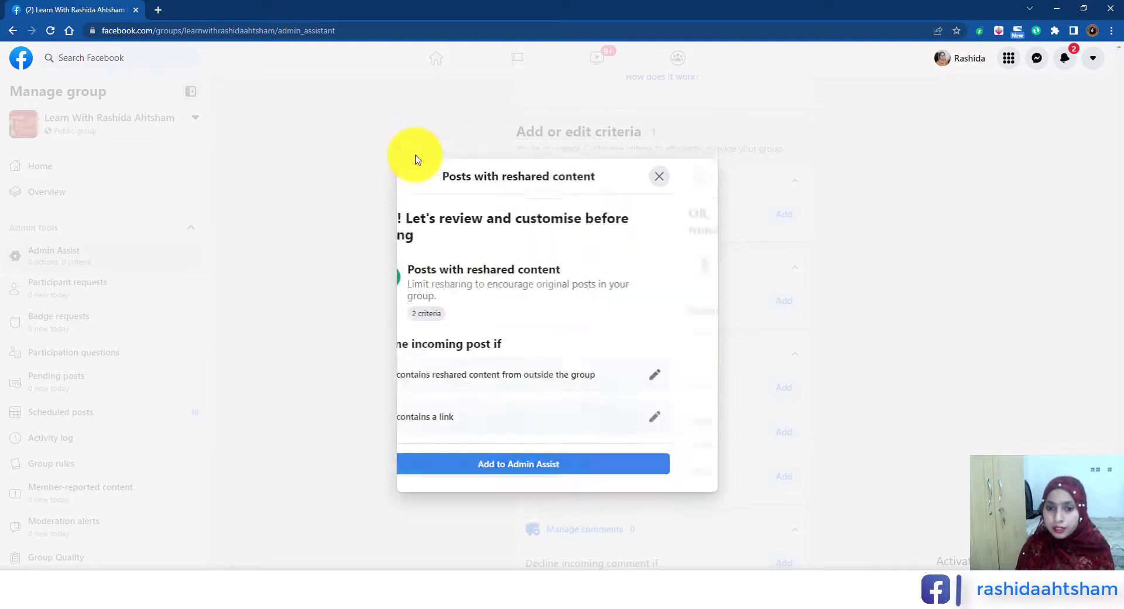
Step: Open the Posts with media preset, view the photo count options of its photos criterion and return without saving
left_click(418, 183)
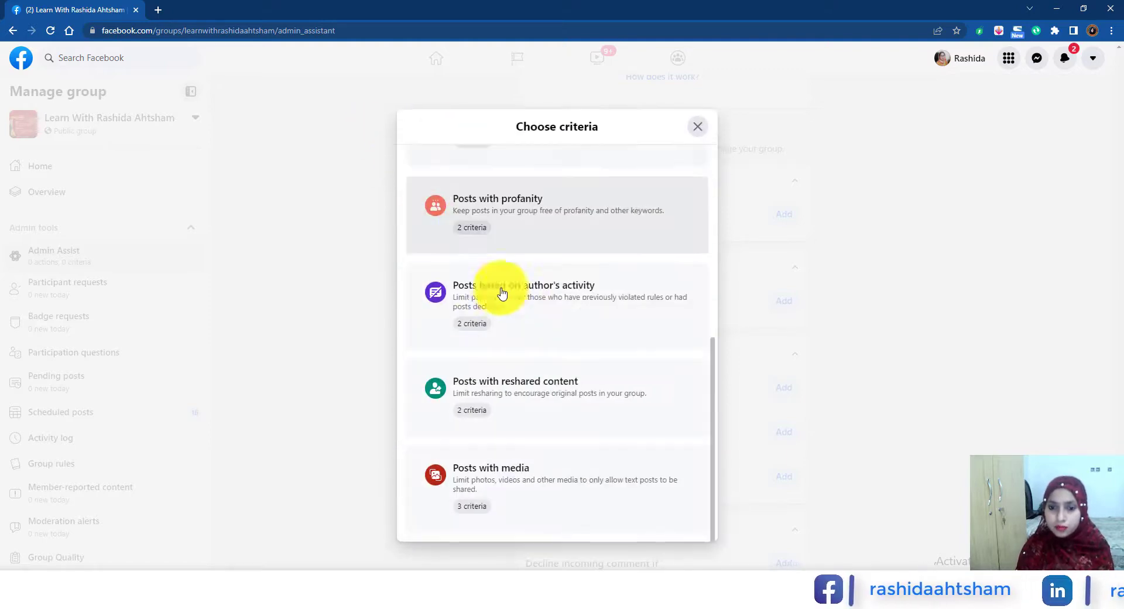
left_click(485, 479)
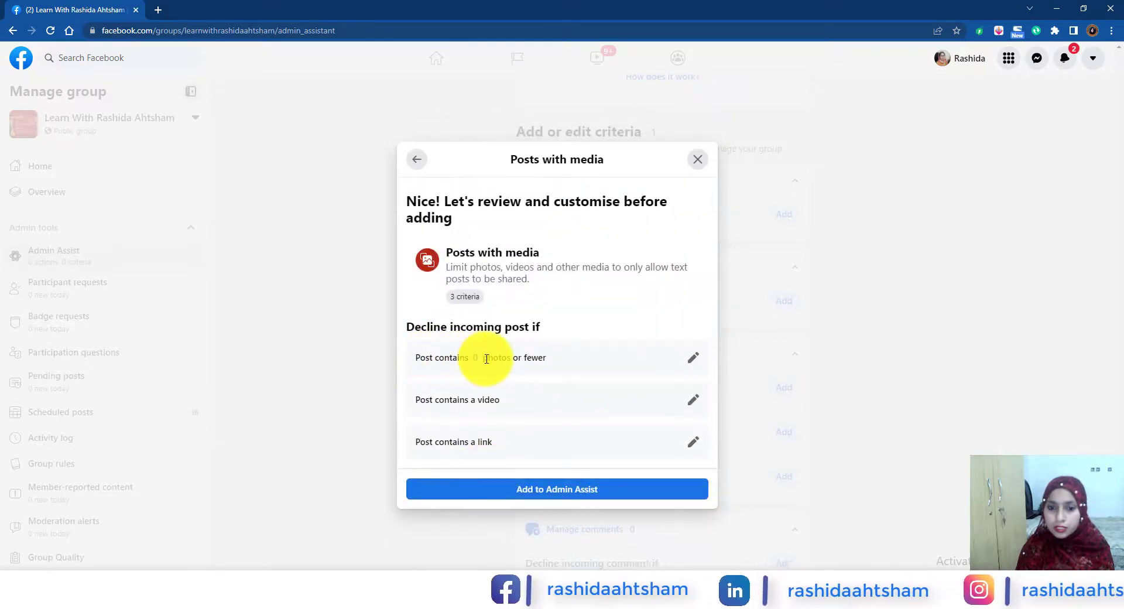
left_click(701, 363)
left_click(645, 381)
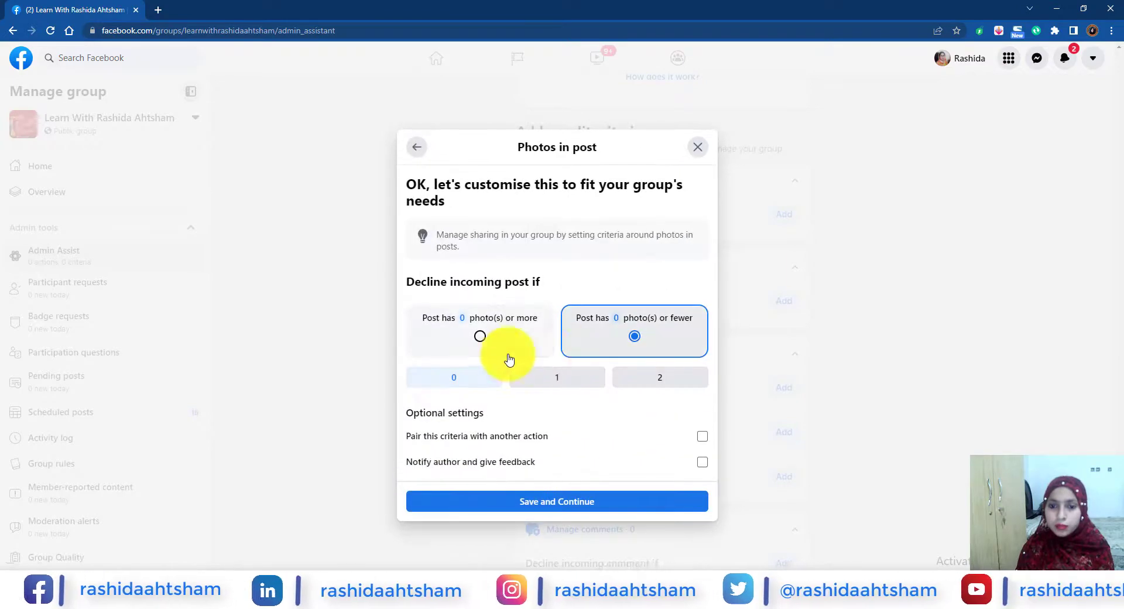
left_click(531, 383)
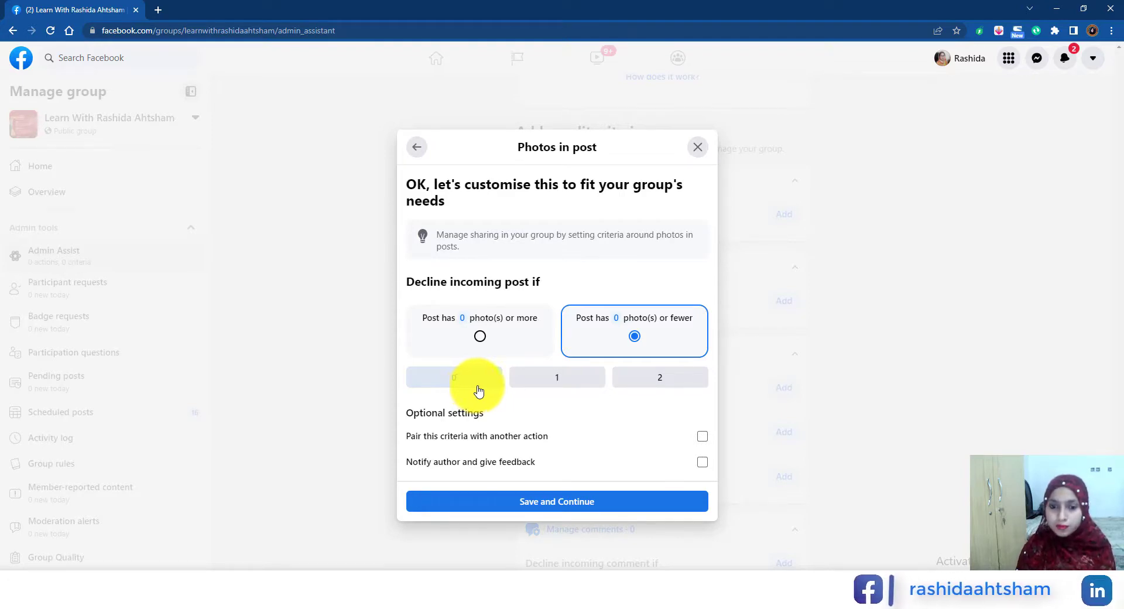
left_click(423, 150)
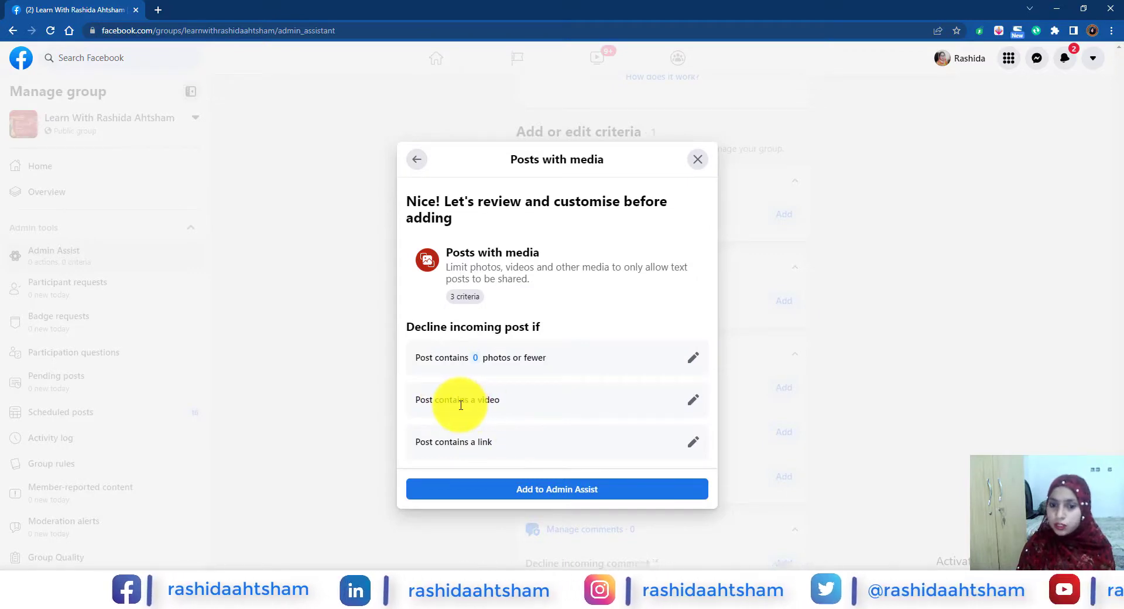
Step: Try action pairing and author feedback on the video criterion, disable both and return to the Posts with media preset without saving
left_click(693, 401)
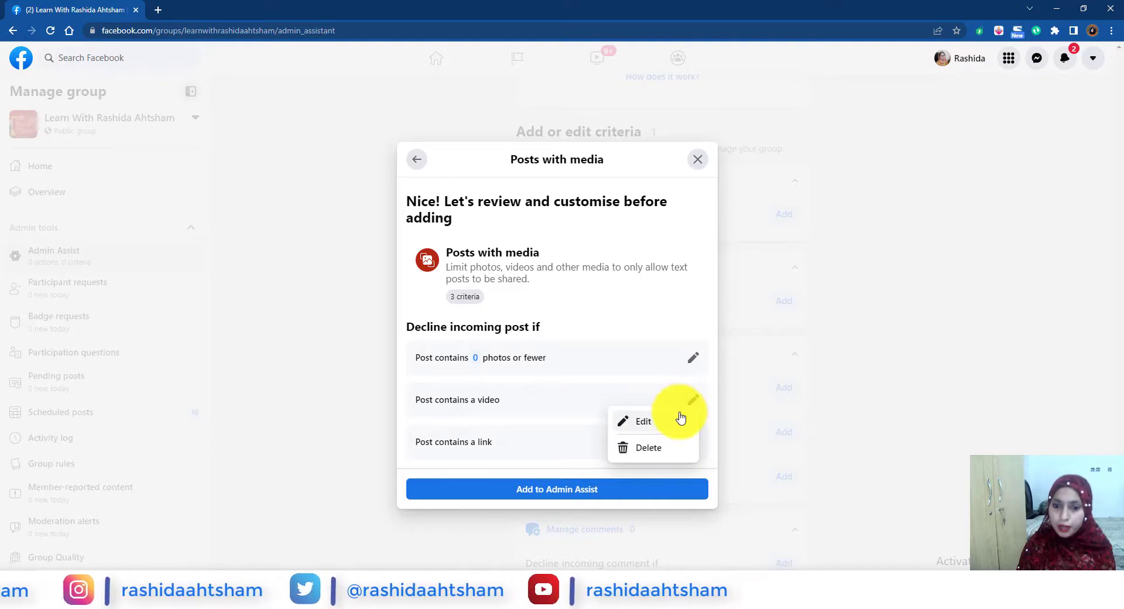
left_click(680, 418)
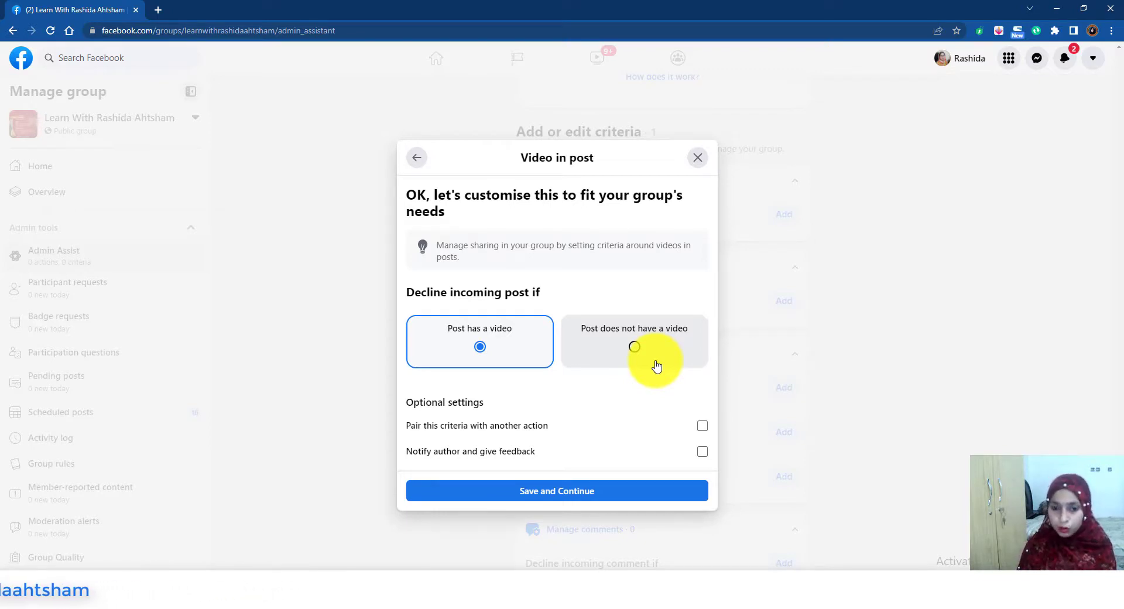
left_click(702, 426)
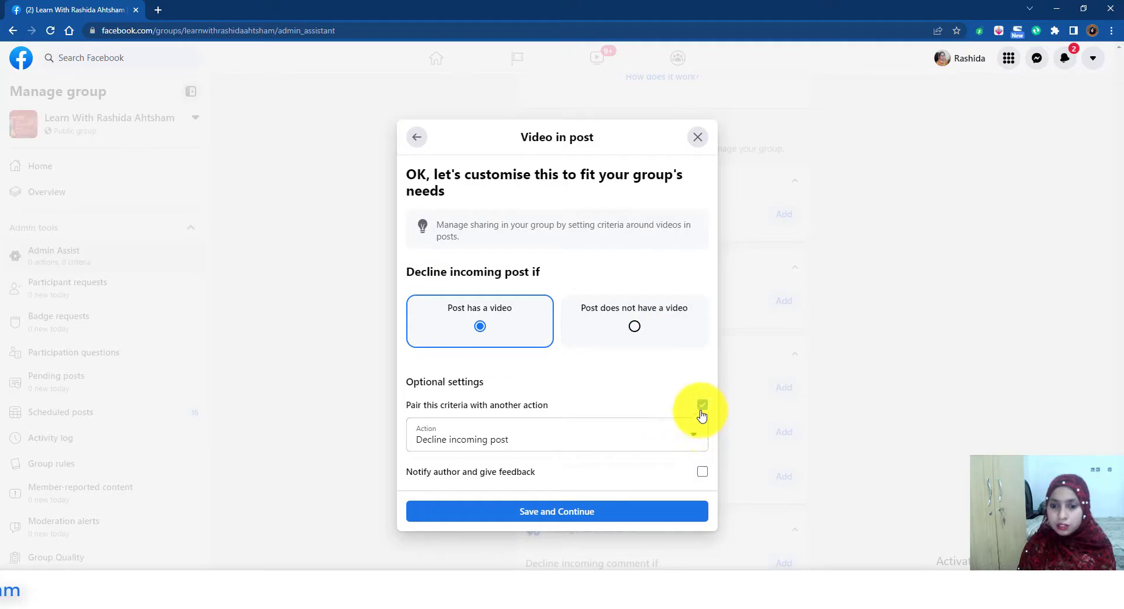
left_click(698, 442)
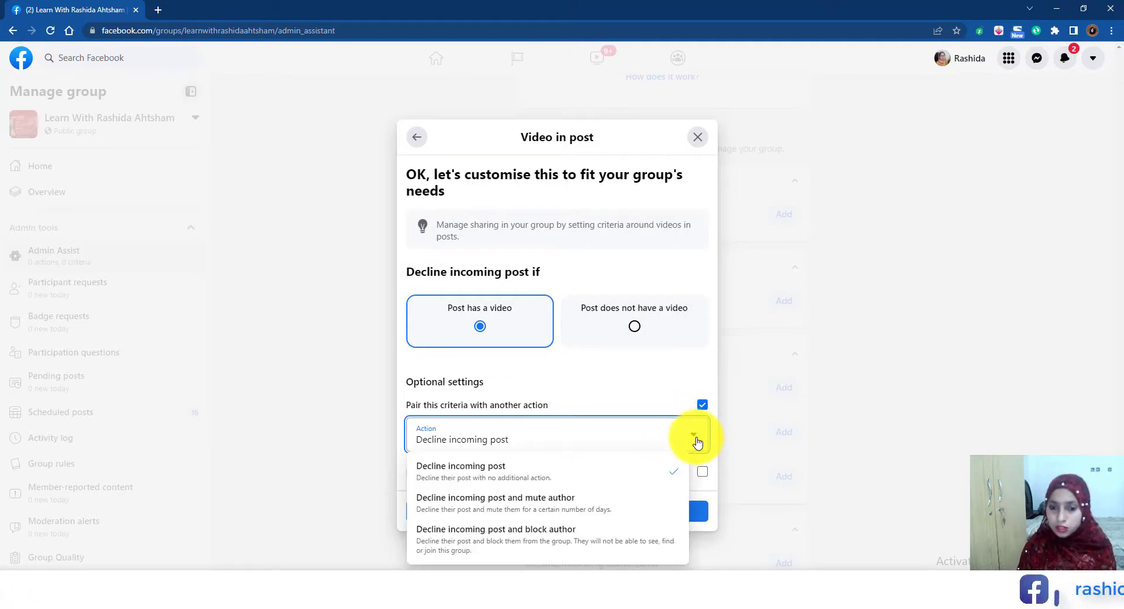
left_click(702, 475)
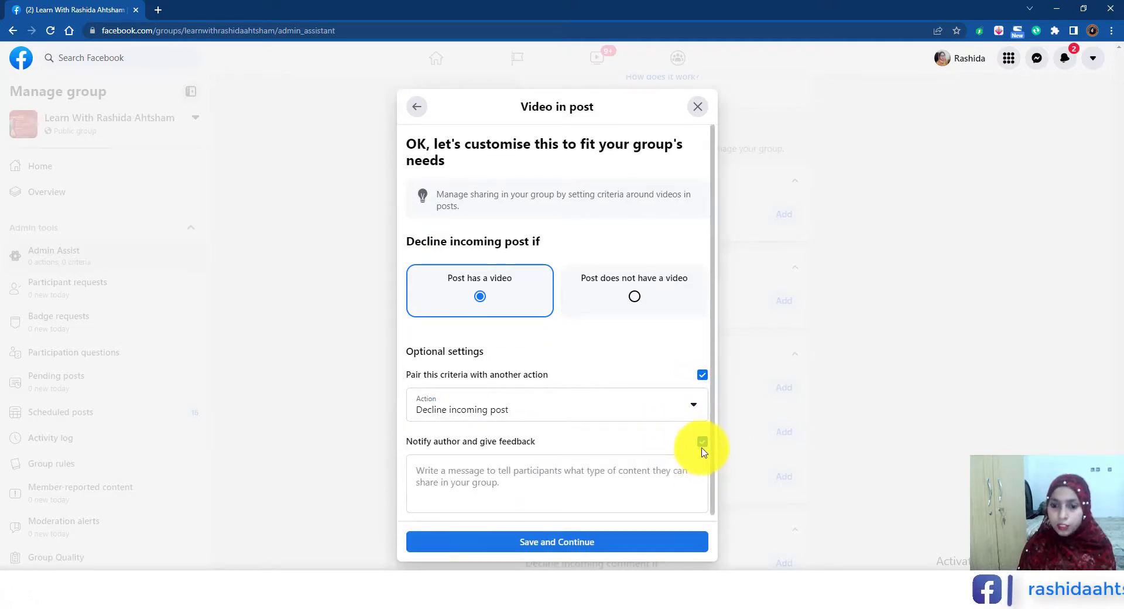
left_click(703, 376)
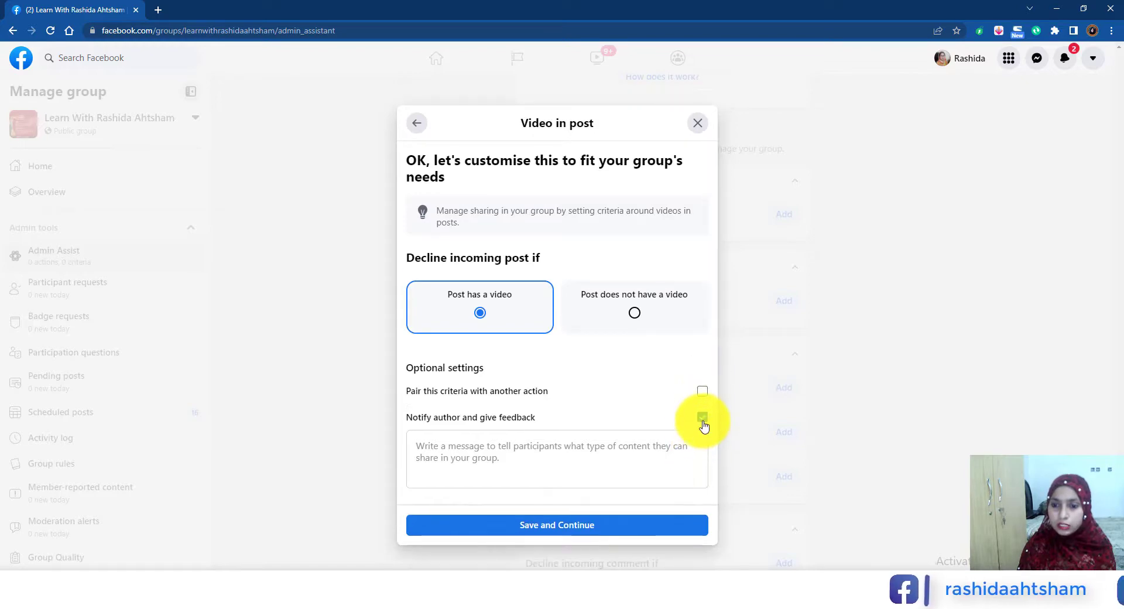
left_click(703, 421)
left_click(415, 156)
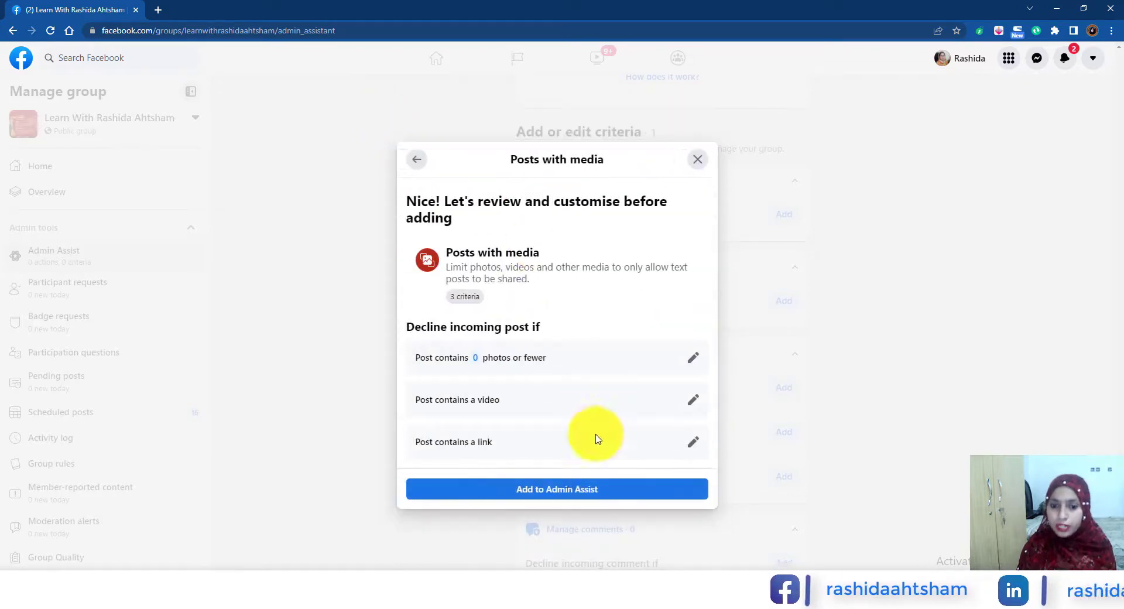
Step: Close the presets for declining incoming posts and open the Posts with conflict preset under removing published posts
left_click(417, 160)
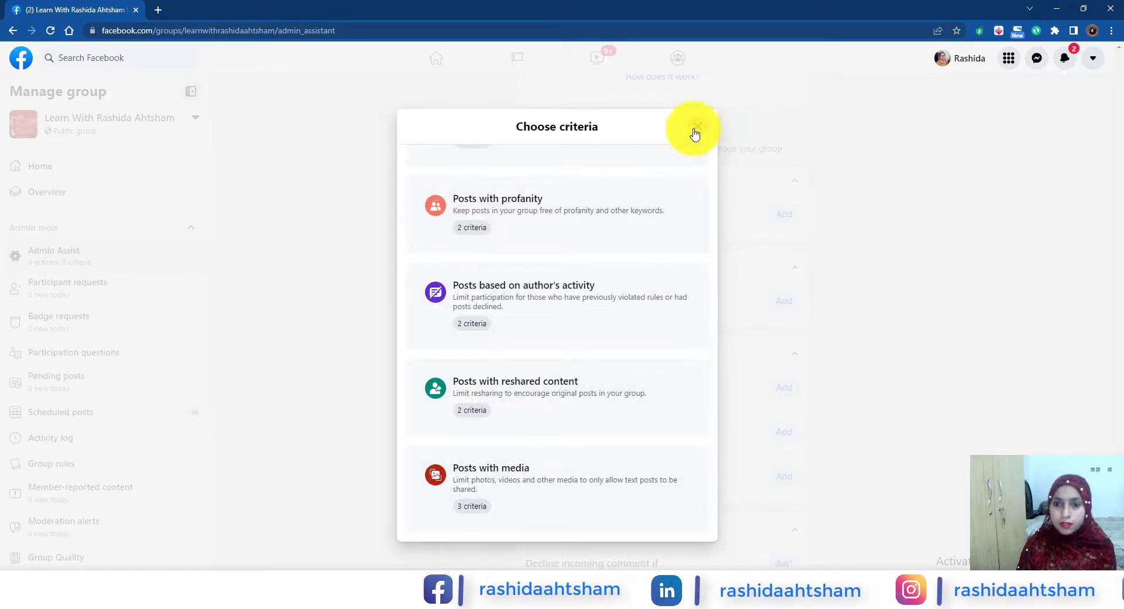
left_click(697, 127)
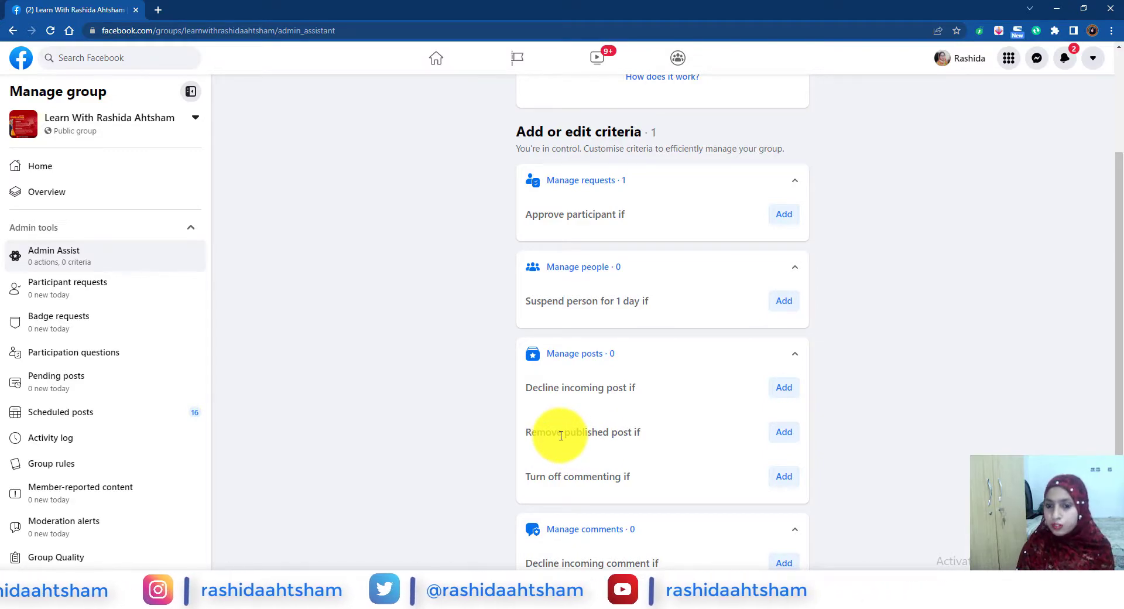
left_click(788, 432)
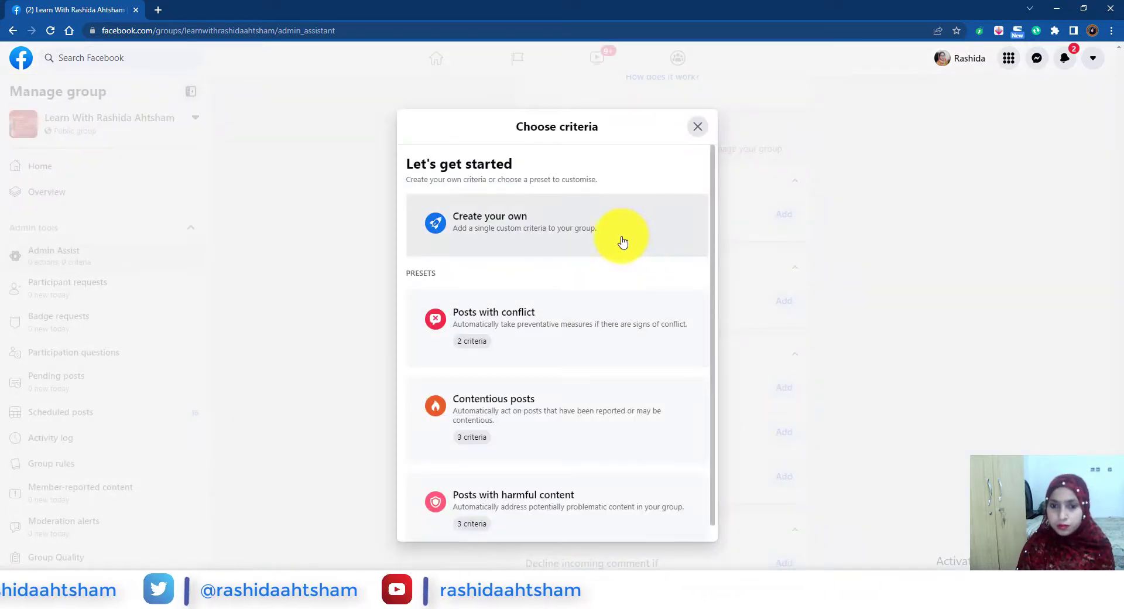
left_click(500, 323)
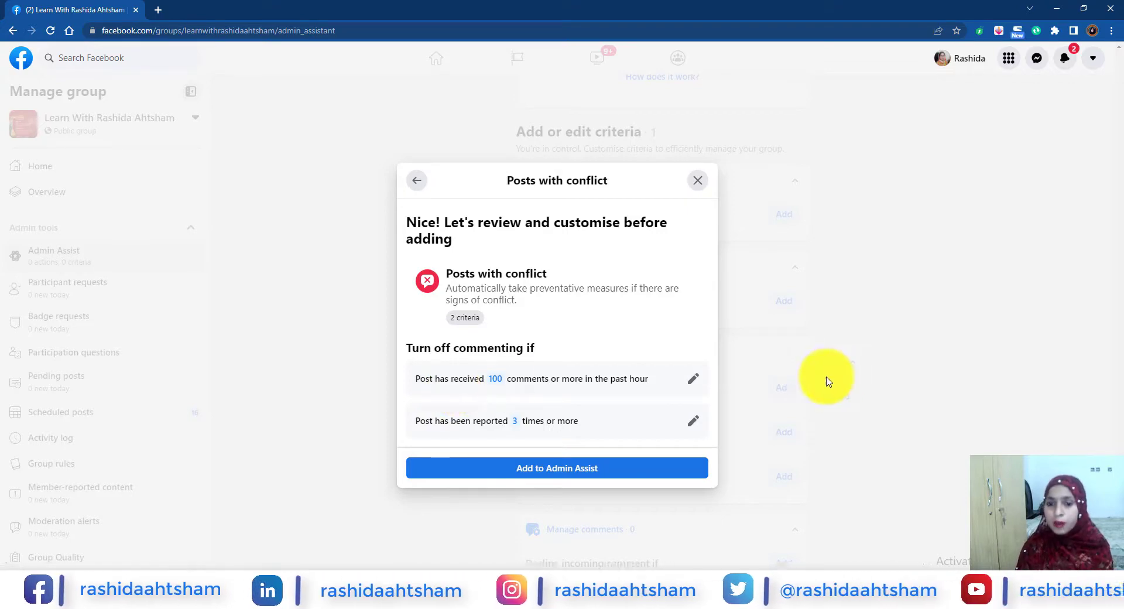
Step: View the comment count choices for turning off commenting in the Posts with conflict preset and return without saving
left_click(693, 379)
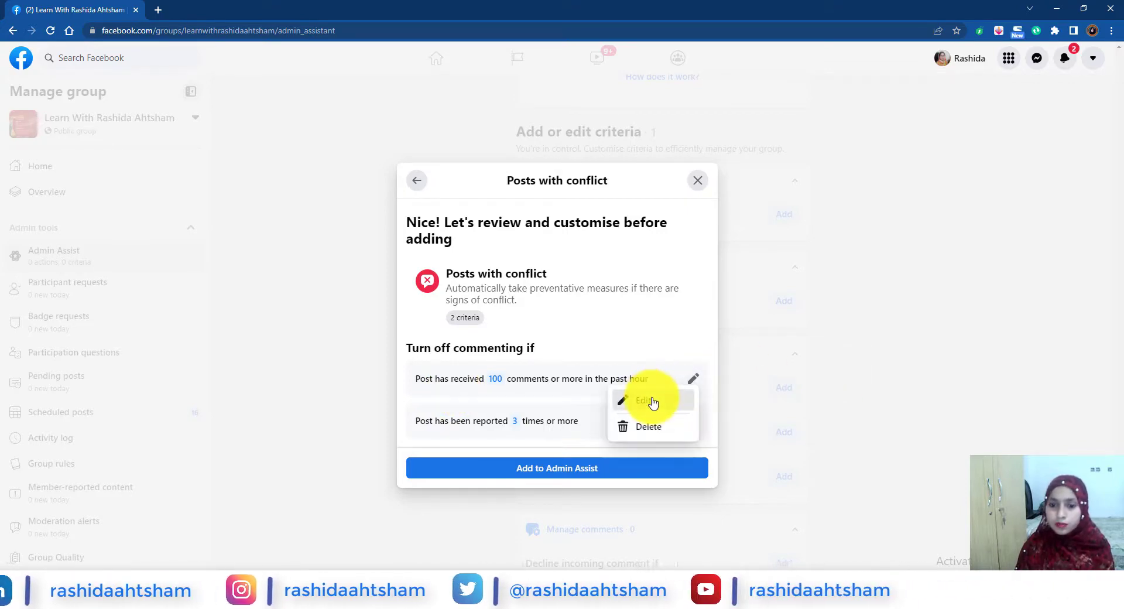
left_click(653, 403)
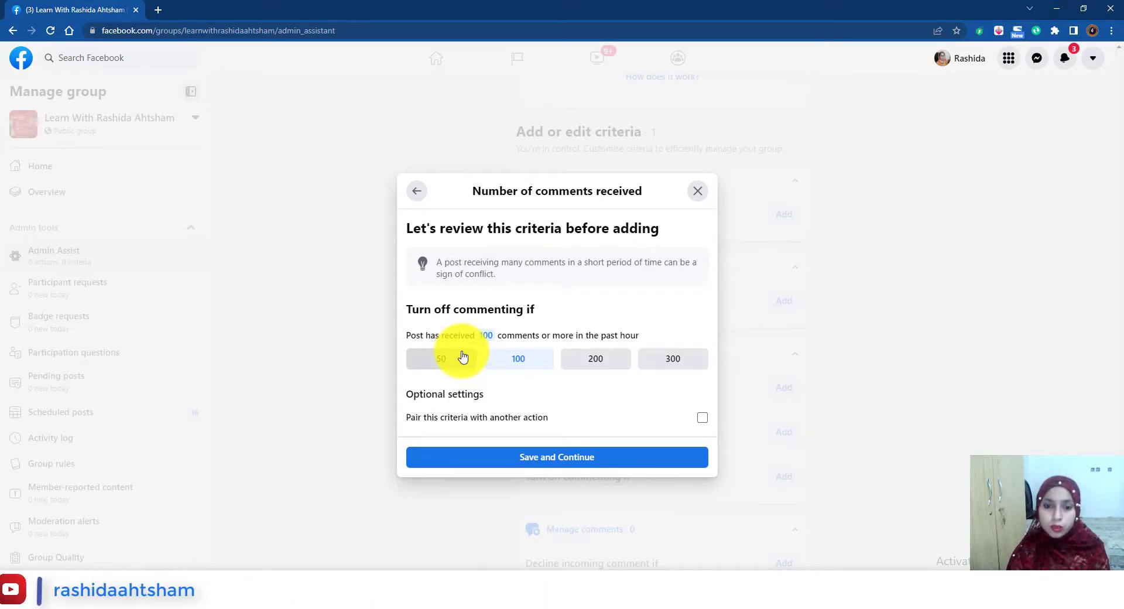
left_click(415, 191)
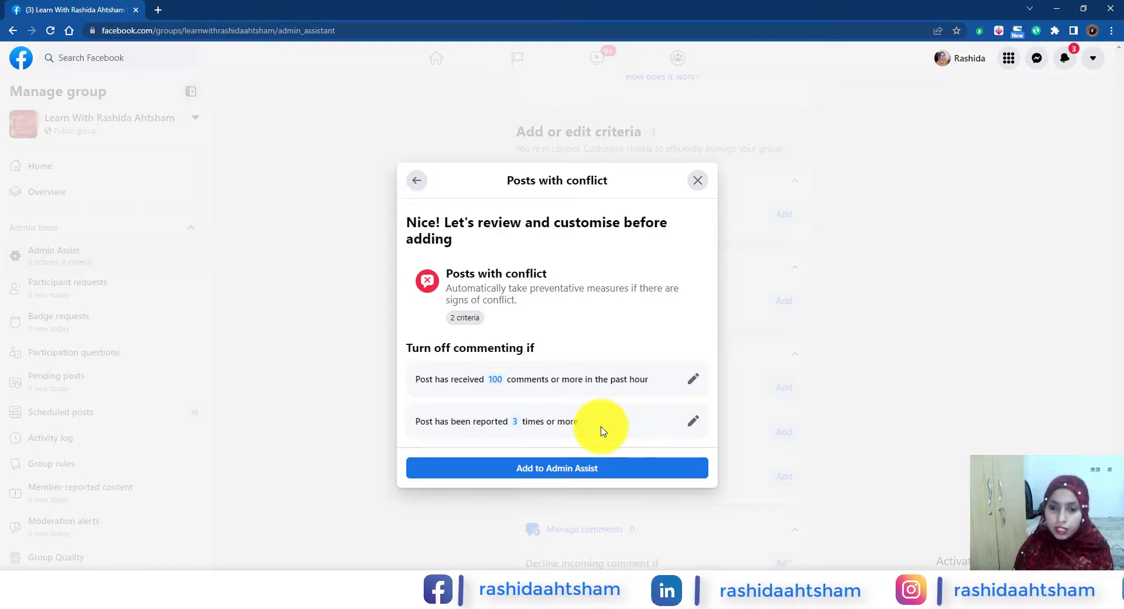
Step: View the report count choices for turning off commenting in the Posts with conflict preset, then close the preset without saving
left_click(700, 427)
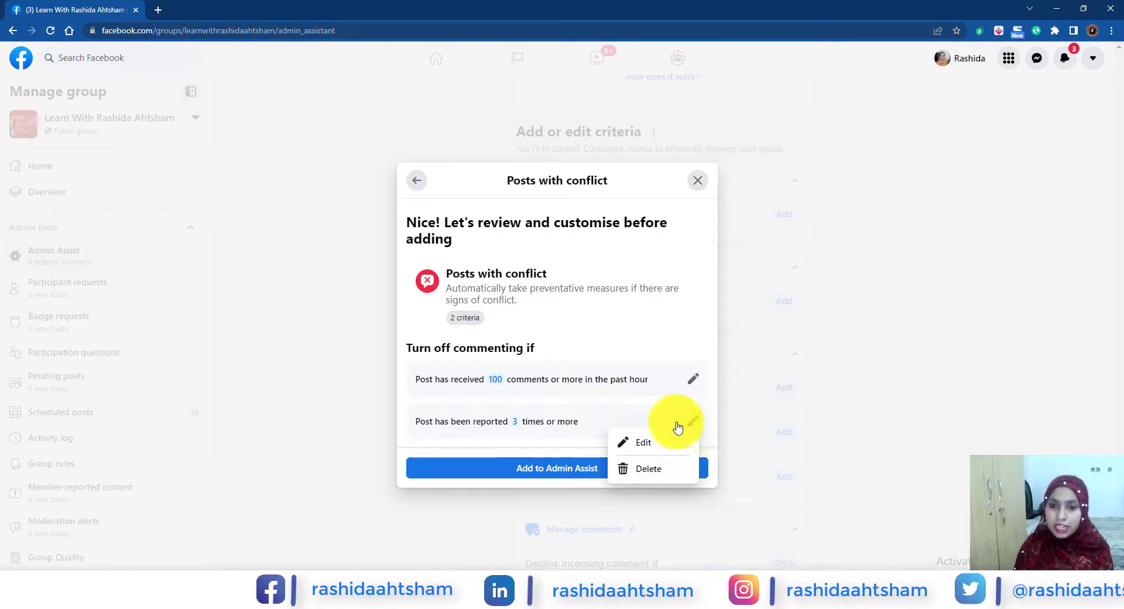
left_click(643, 445)
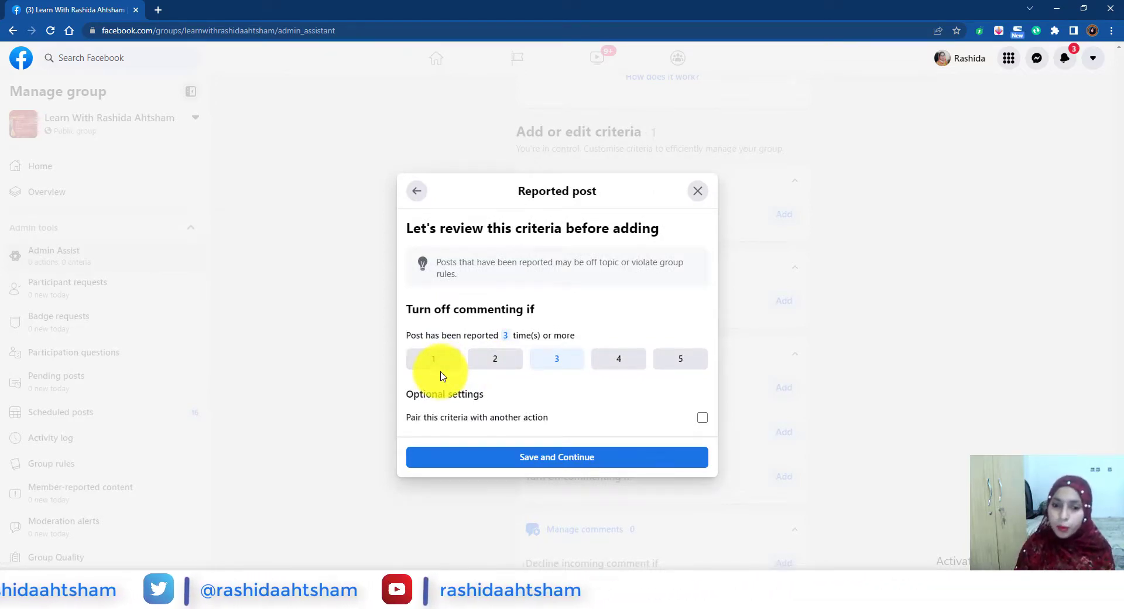
left_click(421, 189)
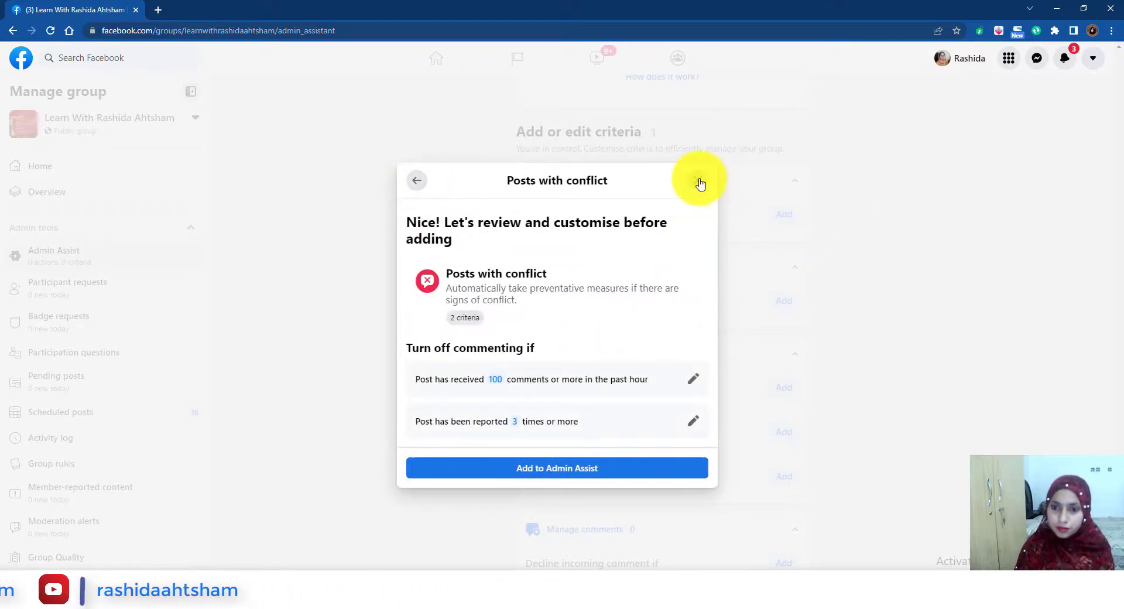
left_click(701, 183)
Step: Open the Contentious posts preset for removing published posts, view its report count options for post removal and return without saving
left_click(784, 432)
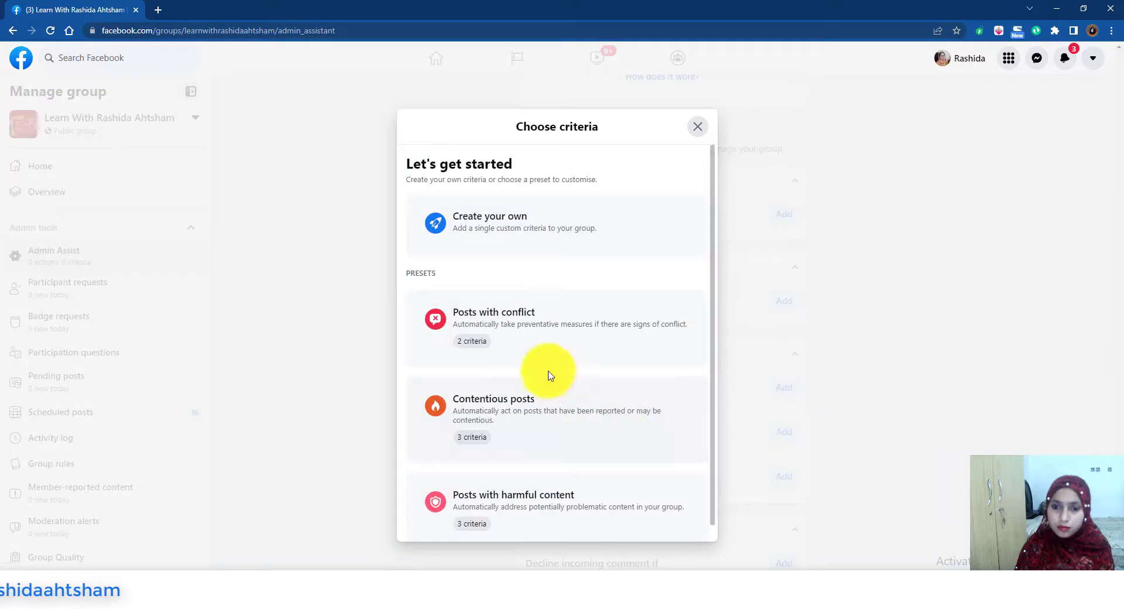
scroll(548, 369, "down", 1)
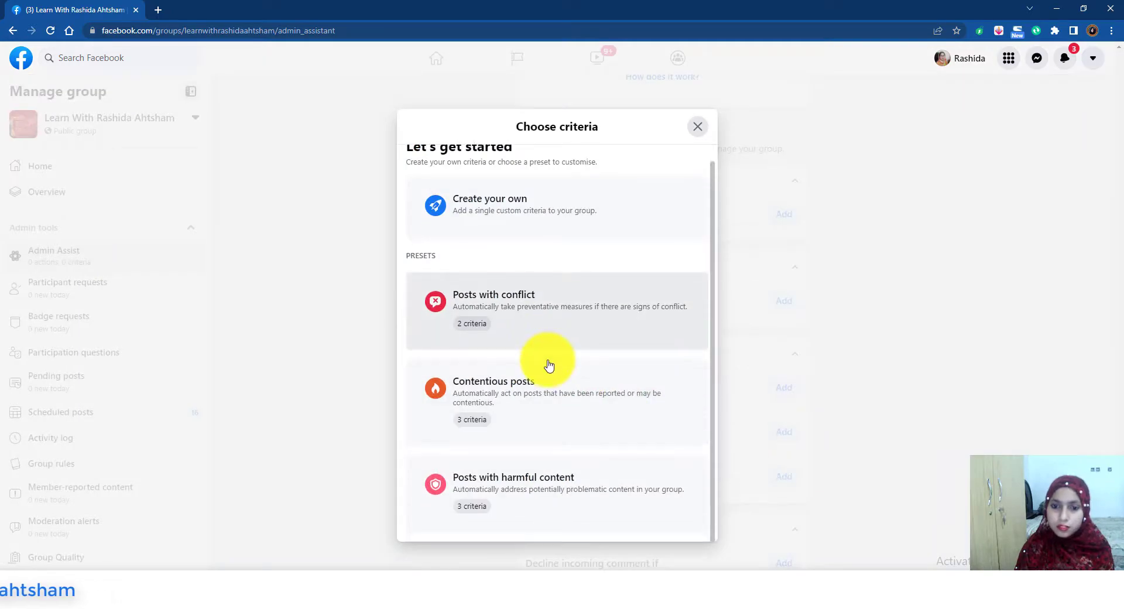
left_click(480, 391)
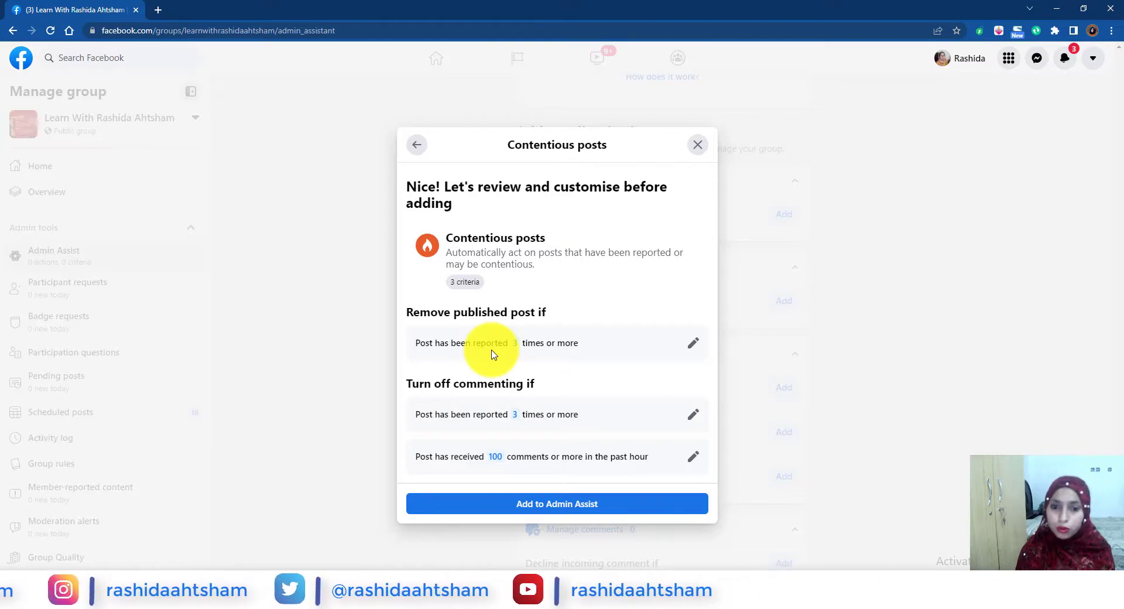
left_click(695, 345)
left_click(646, 365)
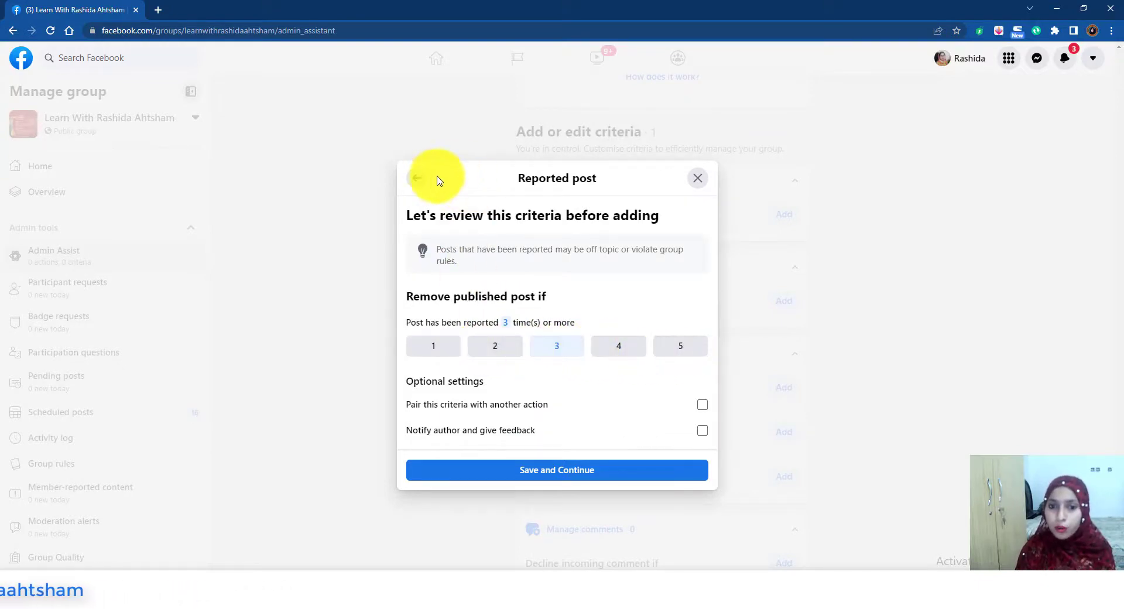
left_click(419, 180)
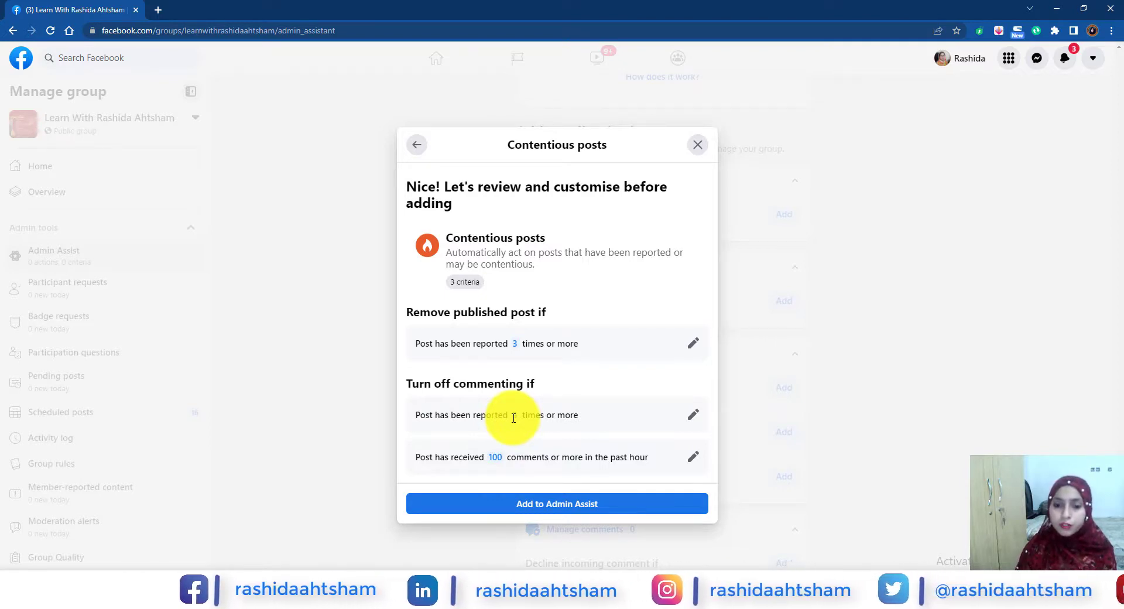
Step: View the comment count choices for turning off commenting in the Contentious posts preset and return to the preset list
left_click(687, 459)
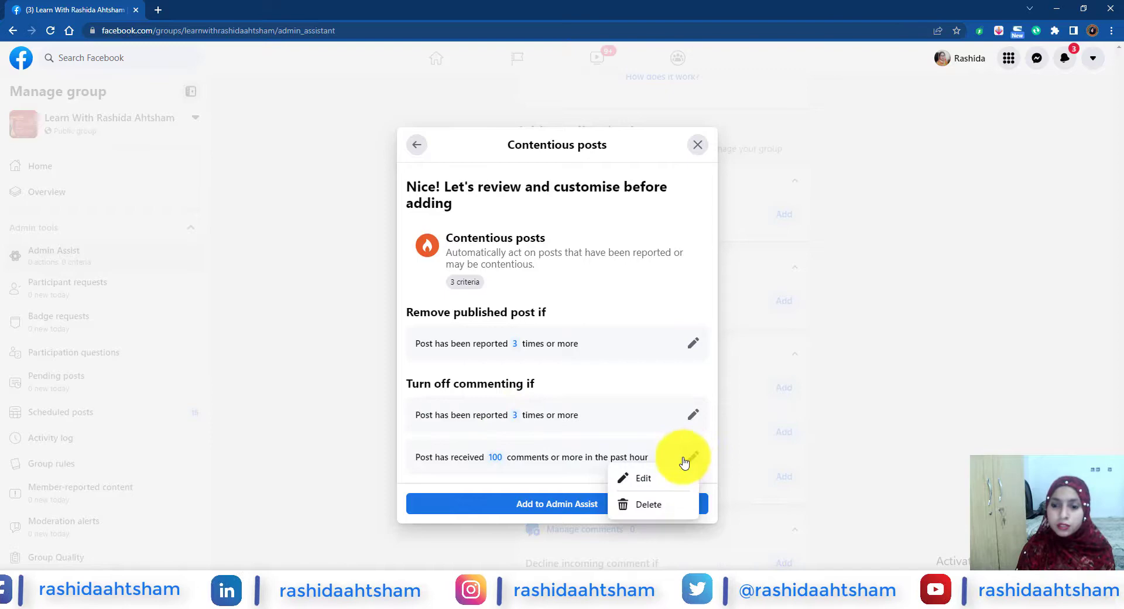
left_click(649, 479)
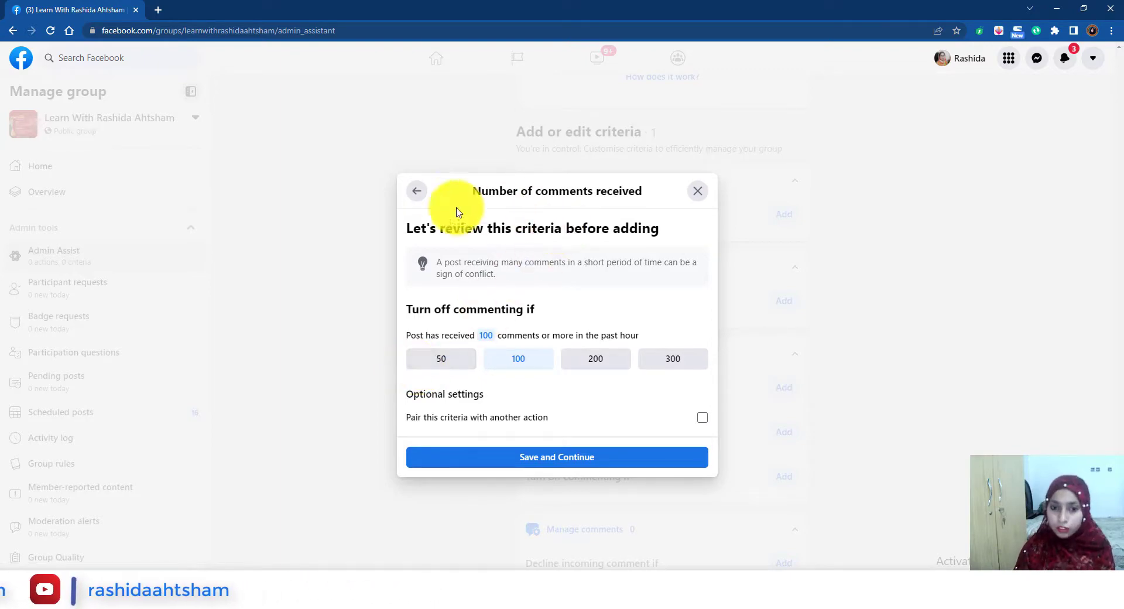
left_click(414, 190)
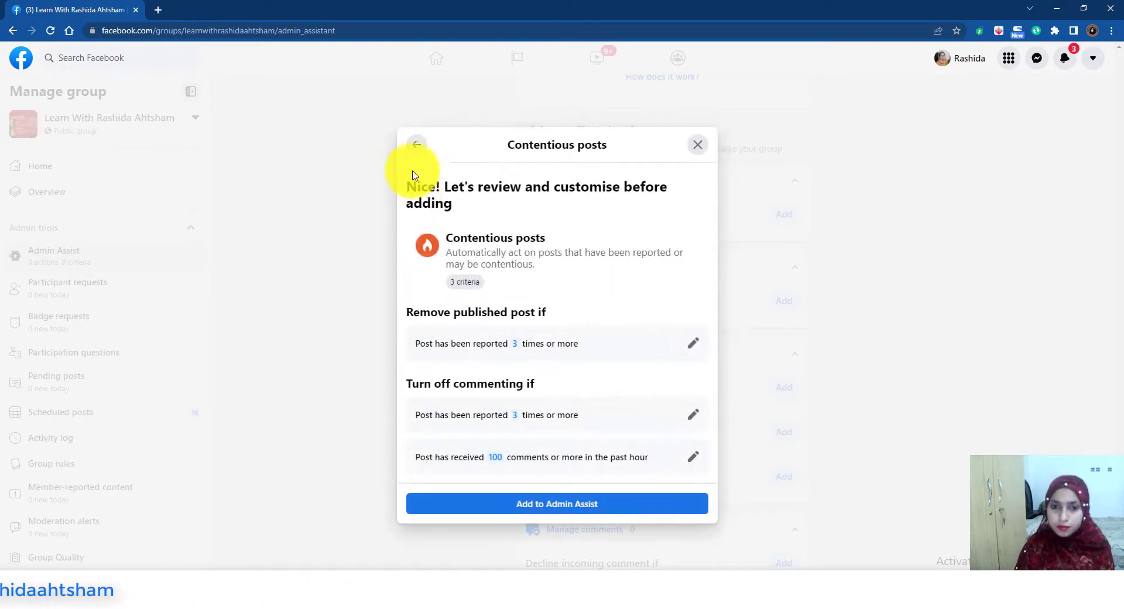
left_click(412, 152)
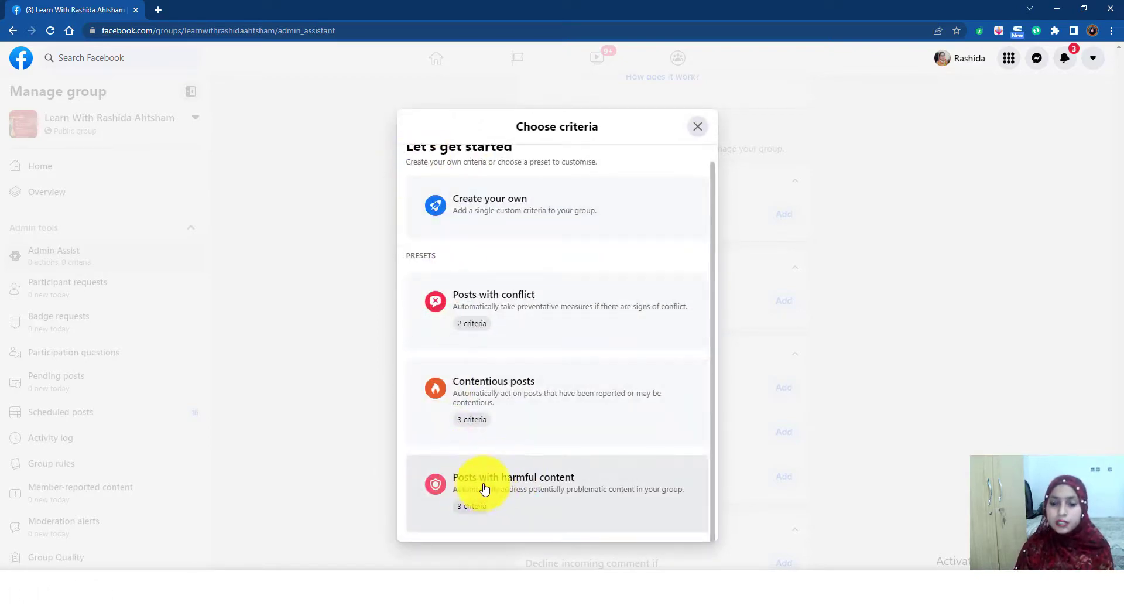
Step: Open the Posts with harmful content preset and read its description
left_click(576, 487)
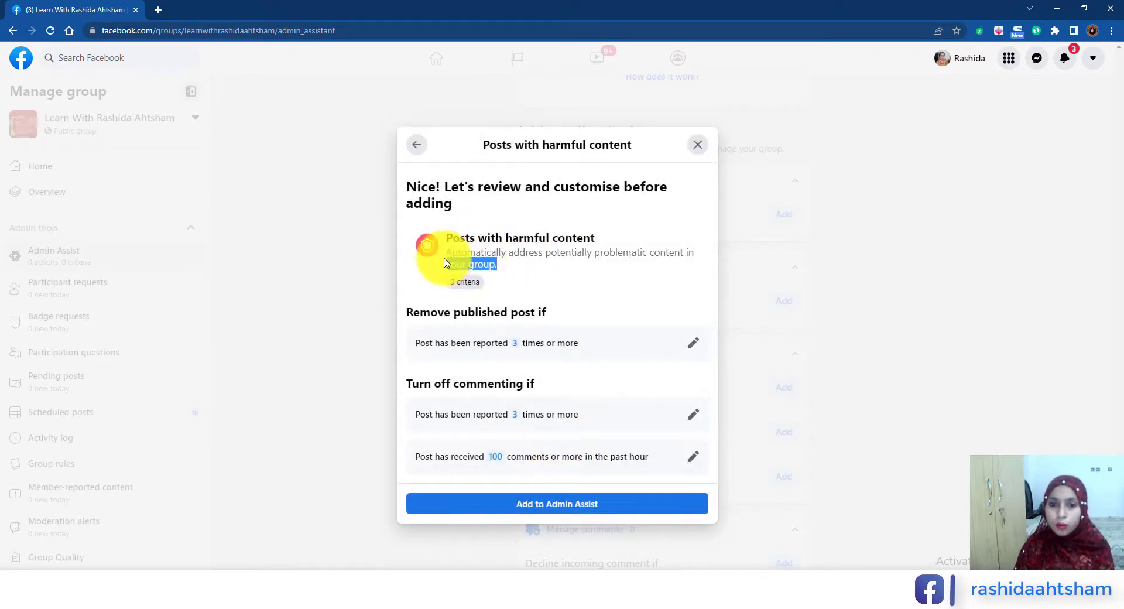
left_click(513, 271)
left_click_drag(497, 270, 444, 258)
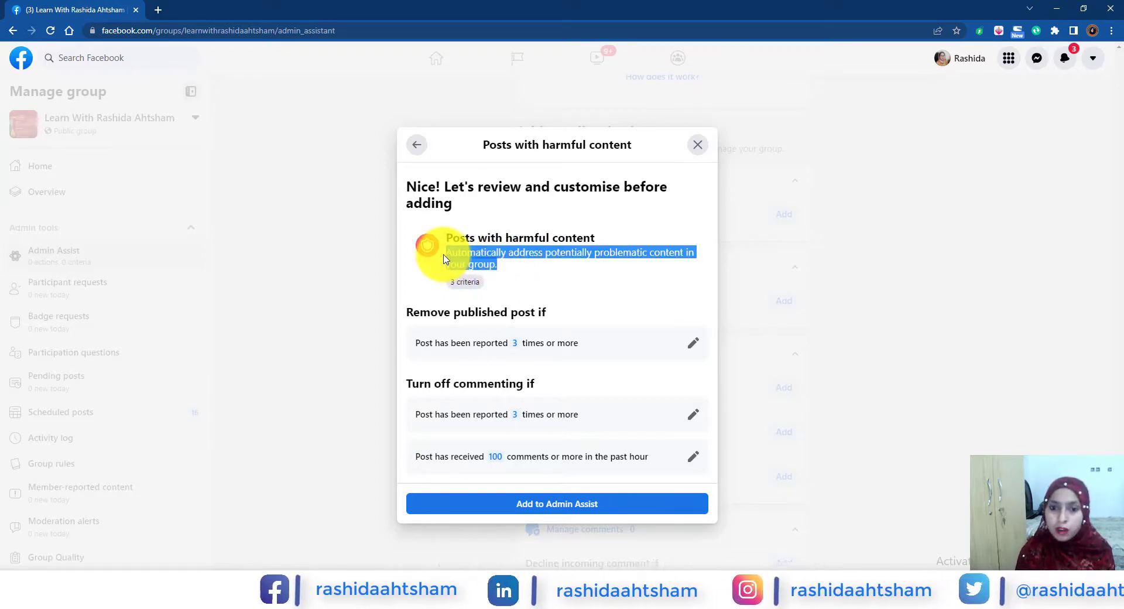
left_click(512, 278)
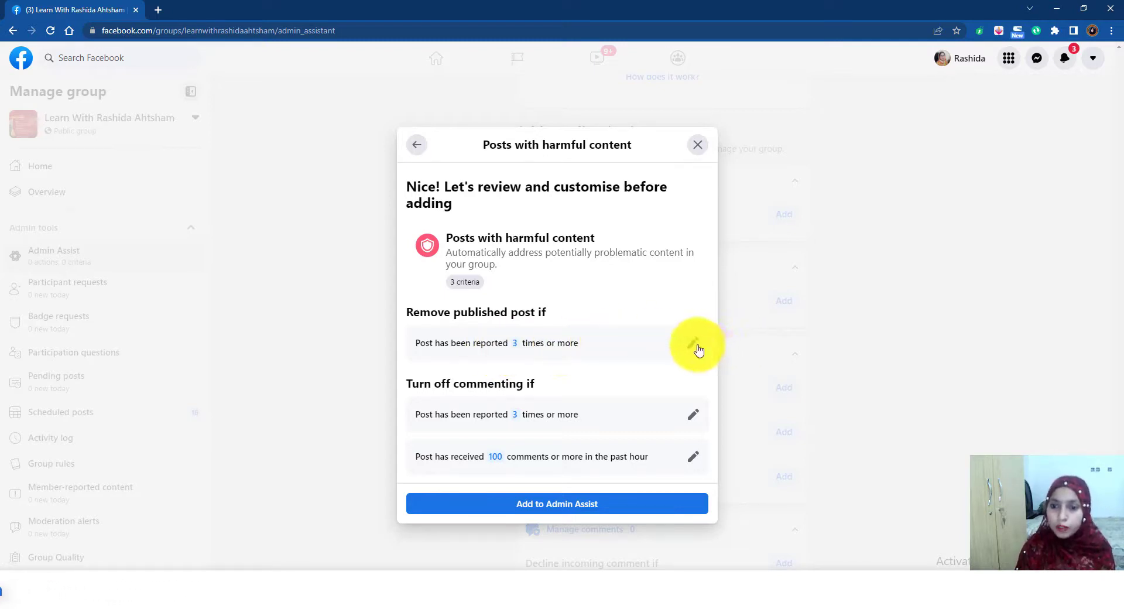
Step: View the report count options for removing published posts in the Posts with harmful content preset, then close the presets without saving
left_click(685, 366)
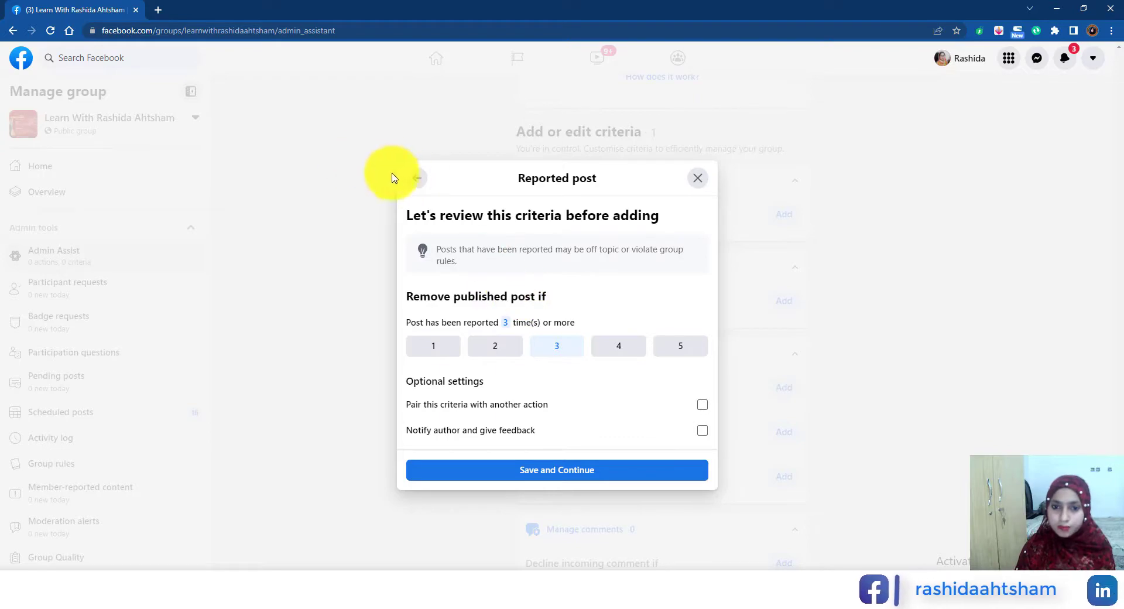
left_click(413, 178)
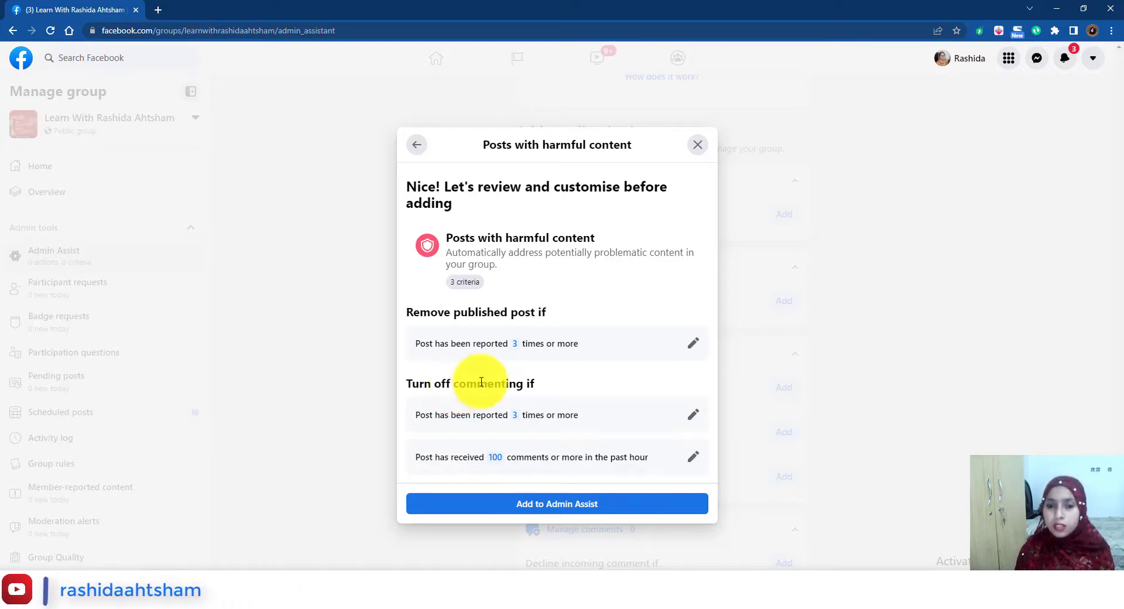
left_click(418, 154)
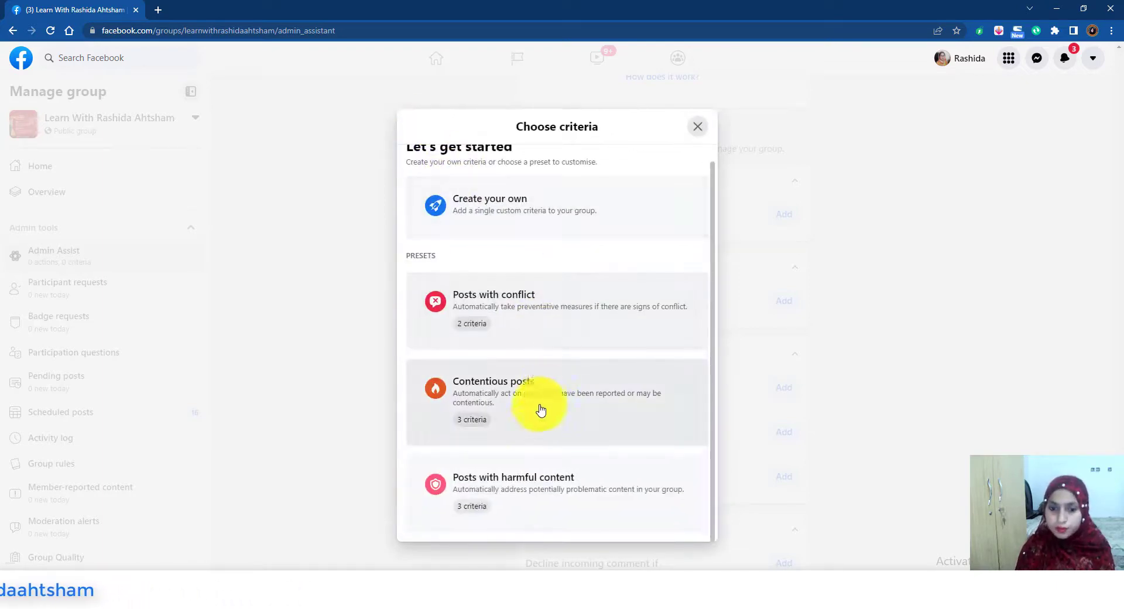
left_click(696, 127)
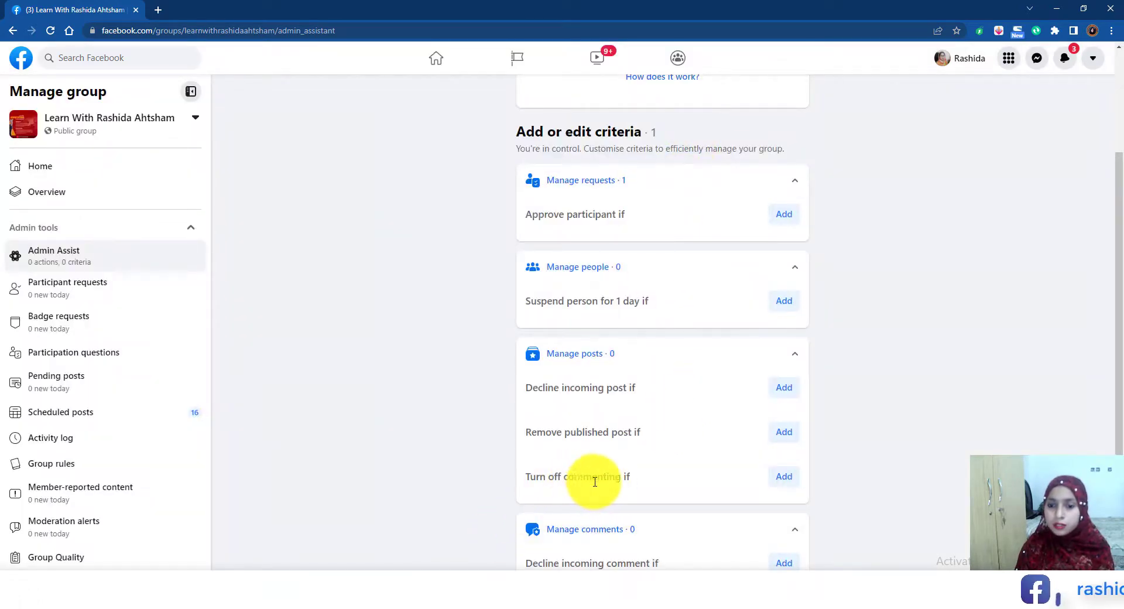
Step: Look through the presets available for turning off commenting and close the list without choosing one
left_click(787, 485)
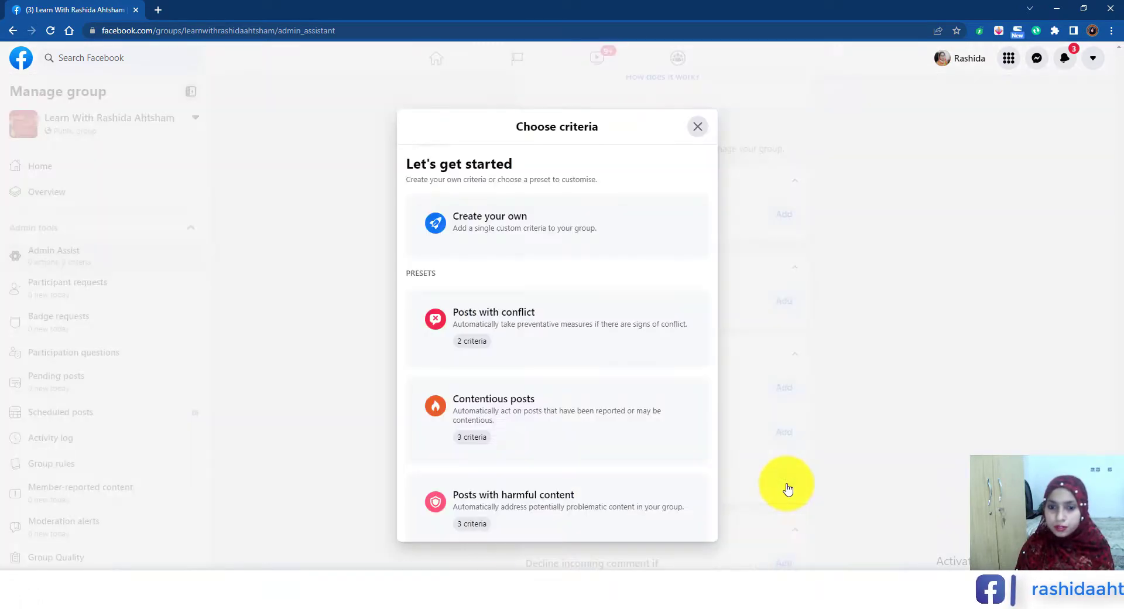
scroll(568, 325, "down", 1)
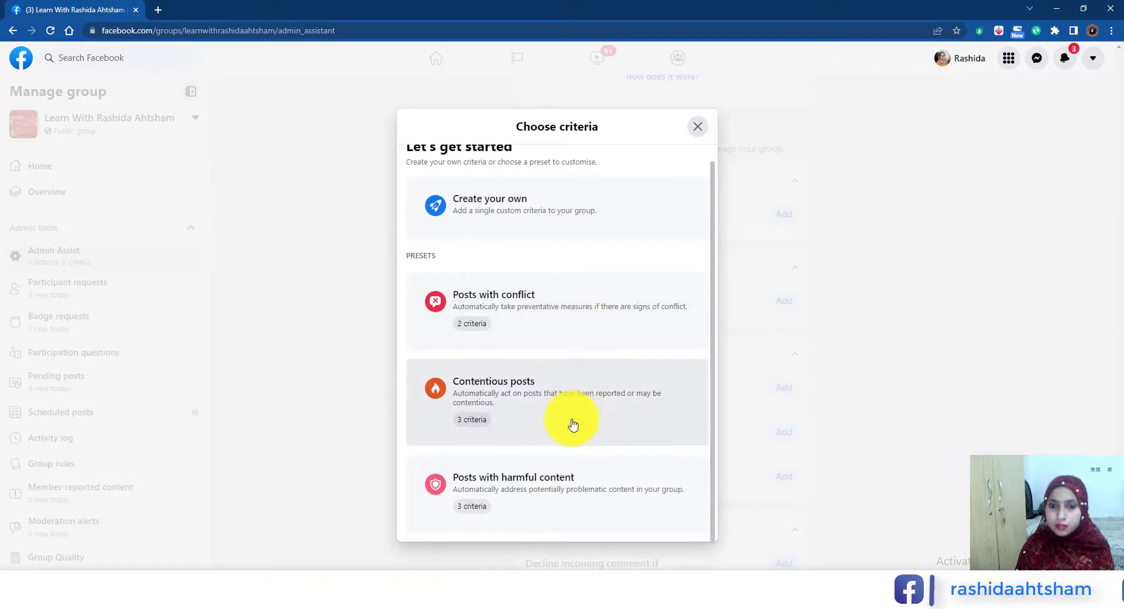
scroll(573, 424, "up", 1)
left_click(693, 130)
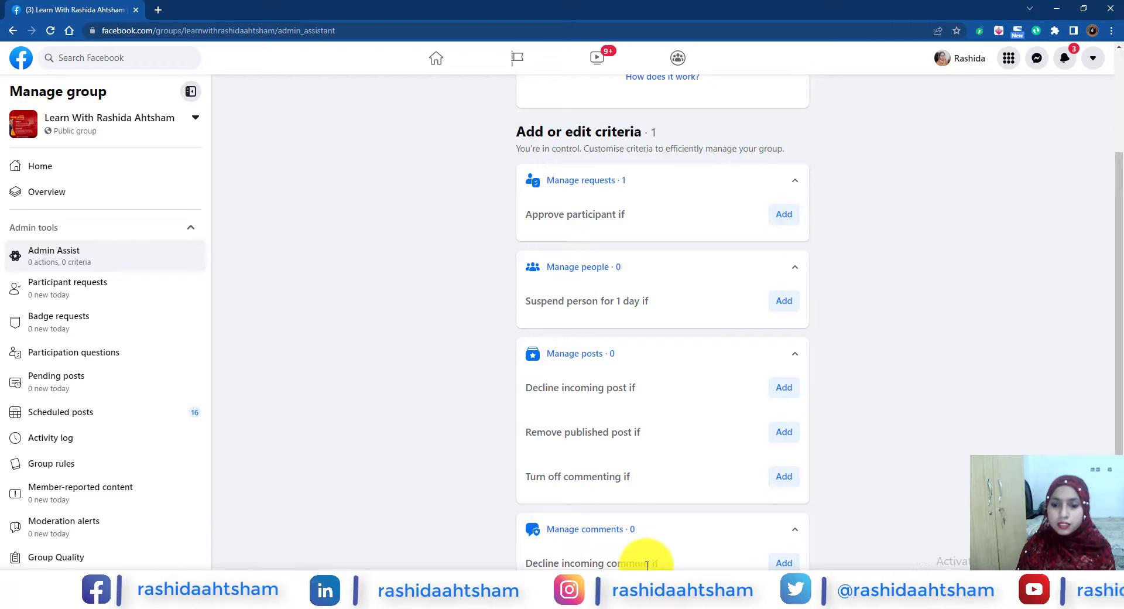
Step: Open the Spam comments preset for declining incoming comments, view keyword entry in its keyword criterion and return without adding a keyword
left_click(785, 564)
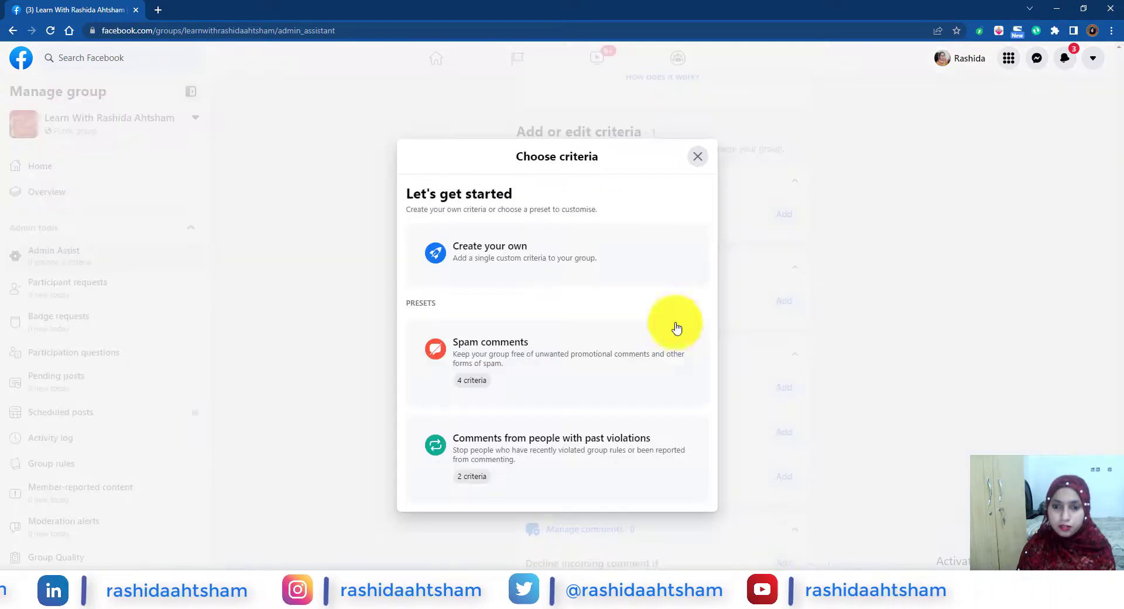
left_click(527, 369)
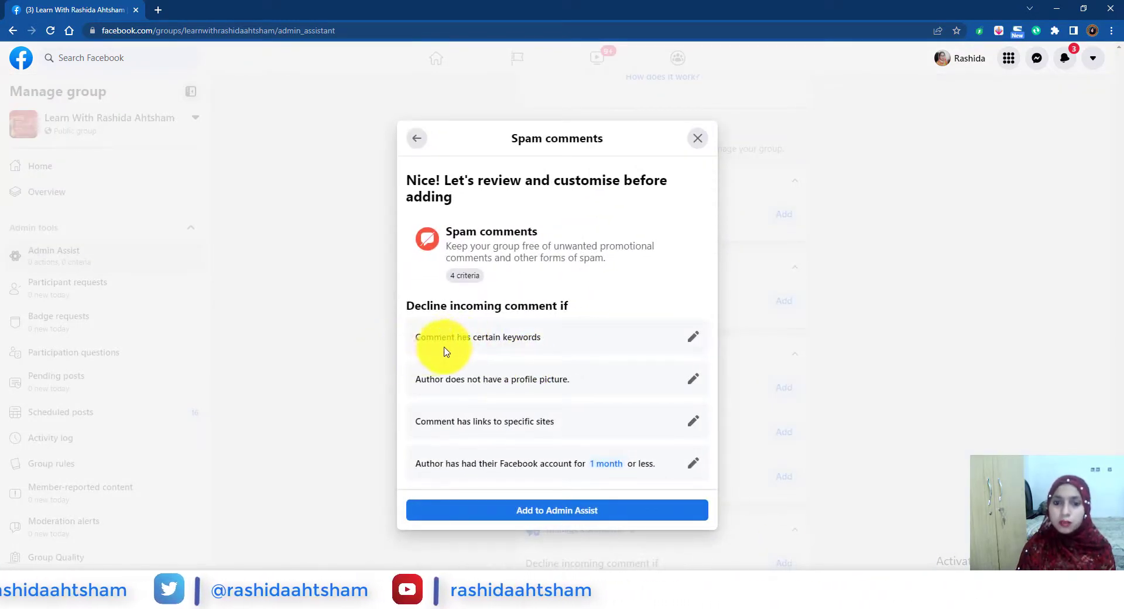
left_click(694, 338)
left_click(668, 363)
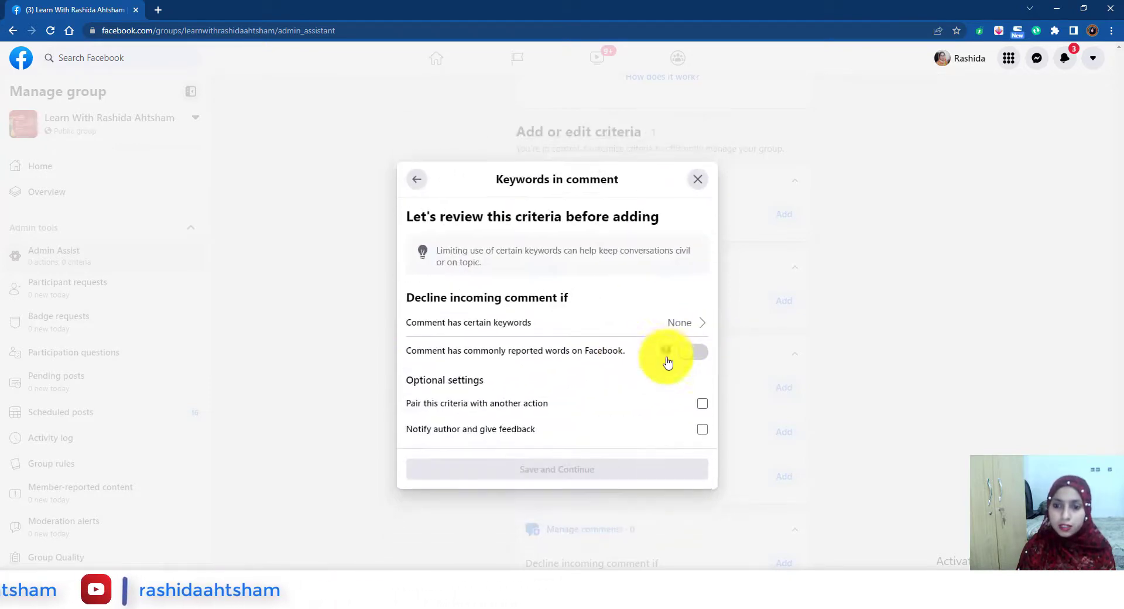
left_click(686, 326)
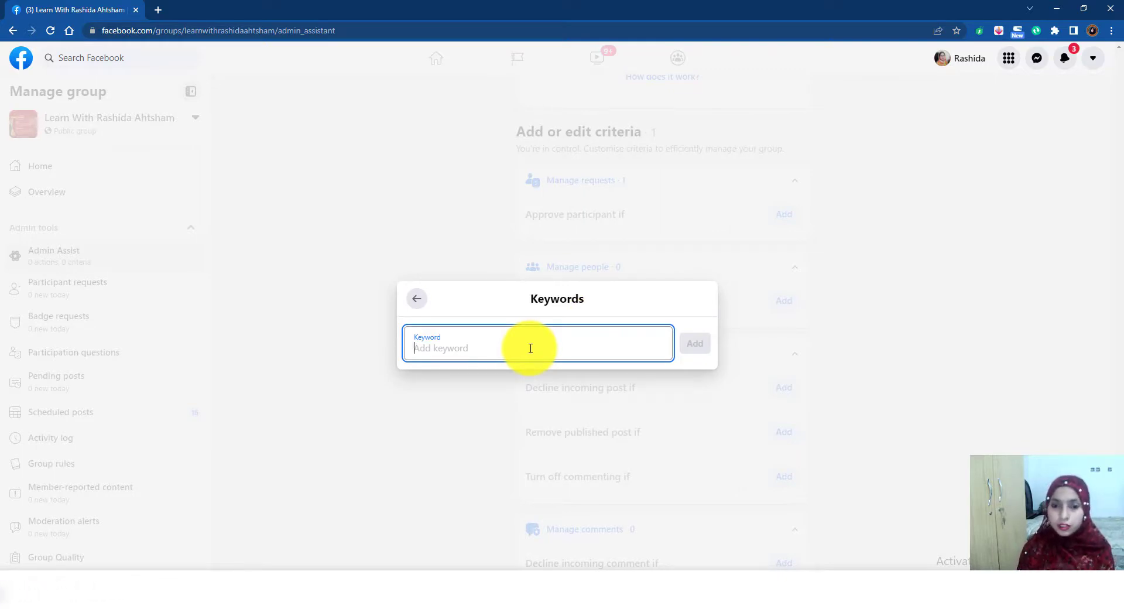
left_click(414, 300)
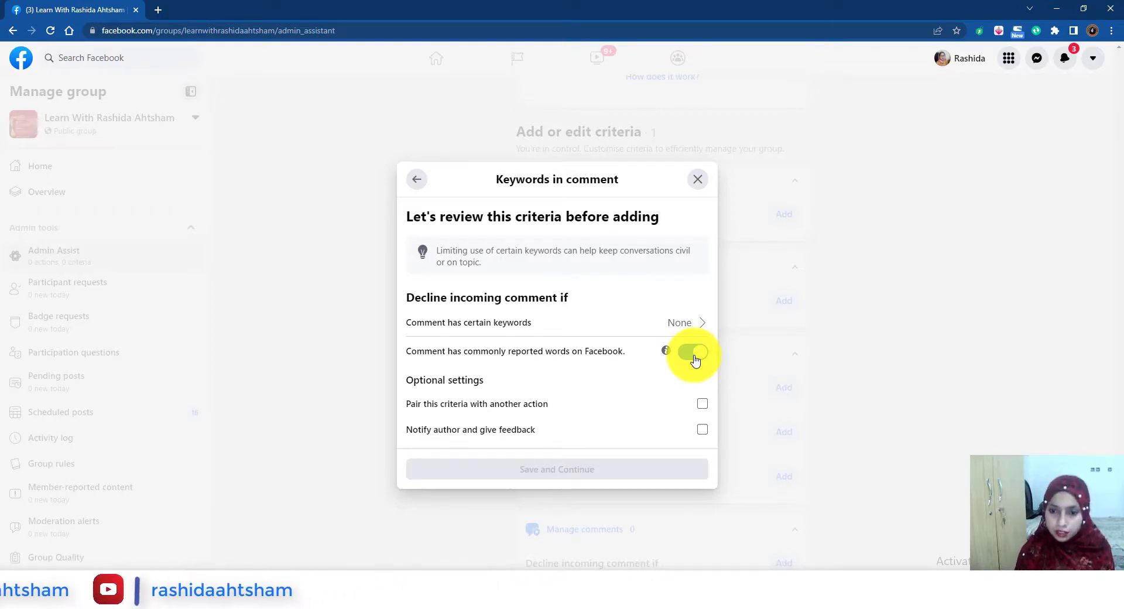
Step: Turn on the commonly reported words condition, enable pairing the comment keyword criterion with another action and show the available actions
left_click(701, 405)
left_click(688, 430)
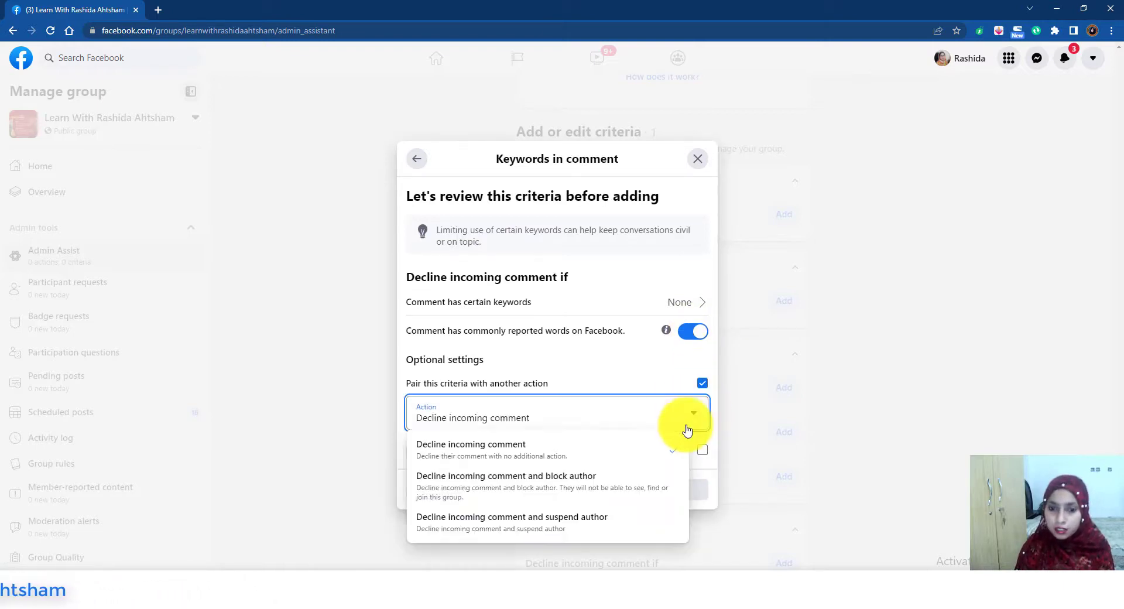